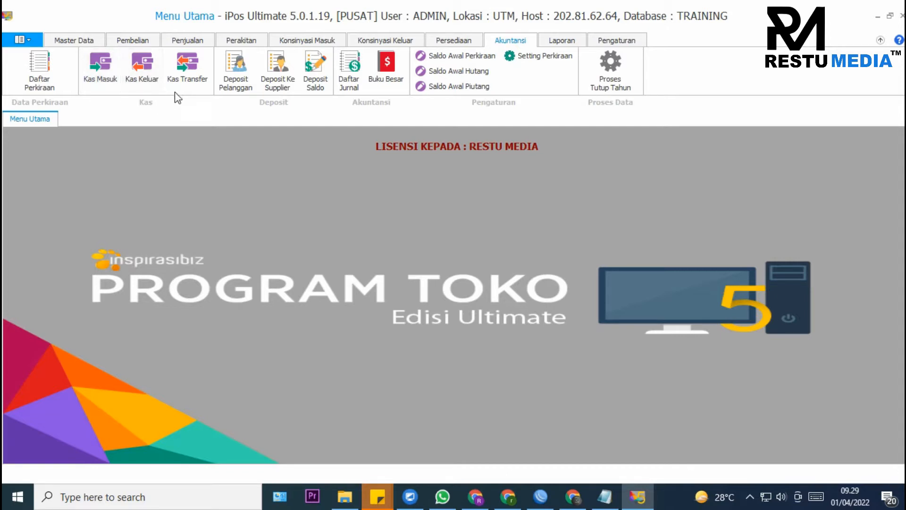
Open the Kas Keluar (cash-out) list and add a new cash-out transaction
{"action": "left_click", "coordinate": [144, 70]}
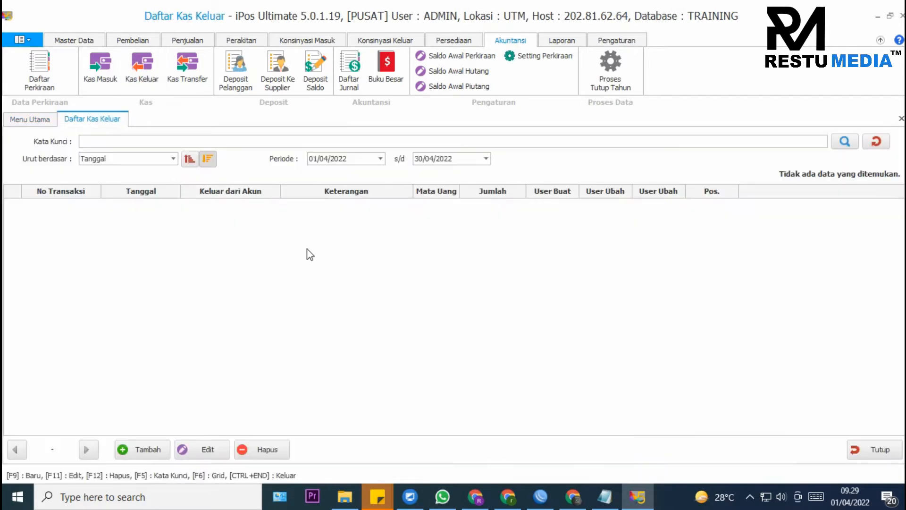
{"action": "left_click", "coordinate": [139, 82]}
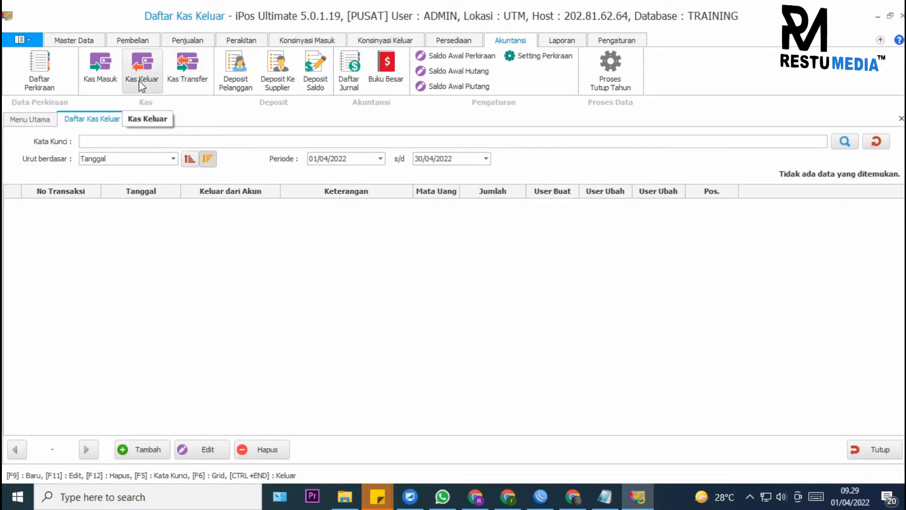
{"action": "left_click", "coordinate": [159, 454]}
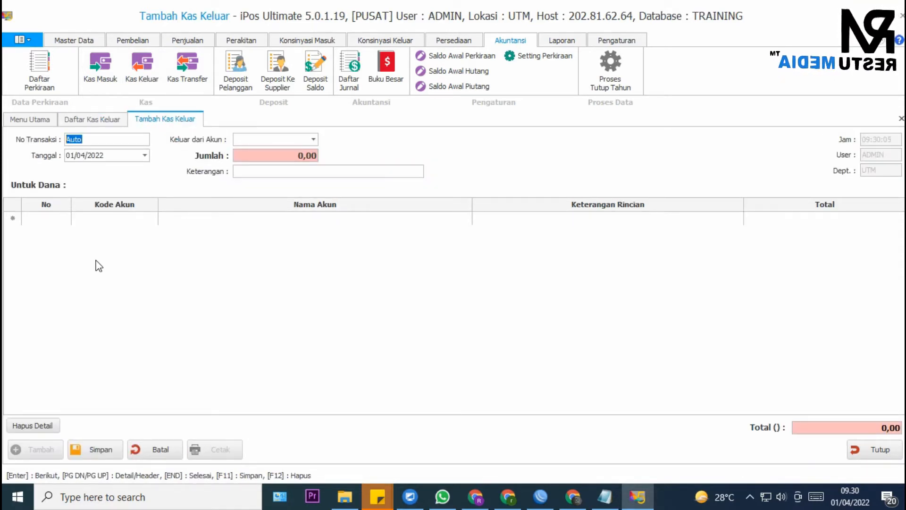
Open the account list in the first detail row, enlarge it and browse to the expense accounts starting with 6
{"action": "left_click", "coordinate": [147, 218]}
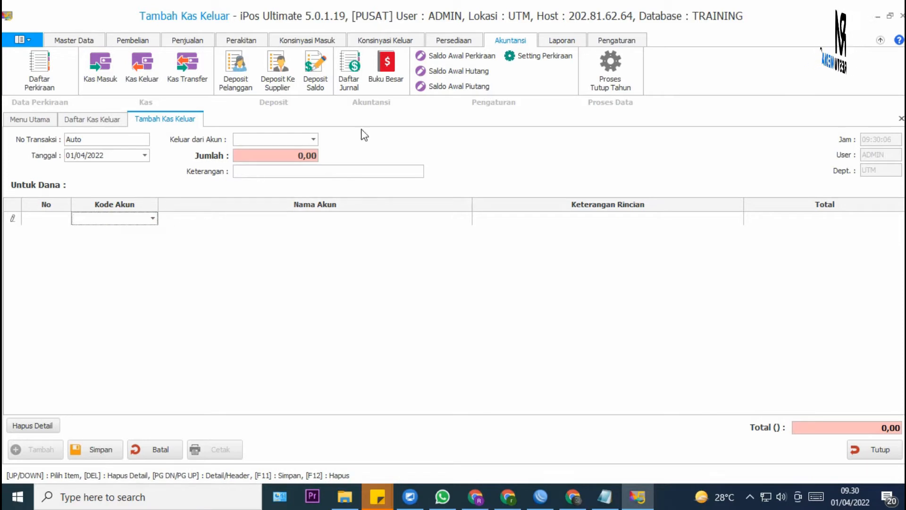
{"action": "left_click", "coordinate": [152, 218]}
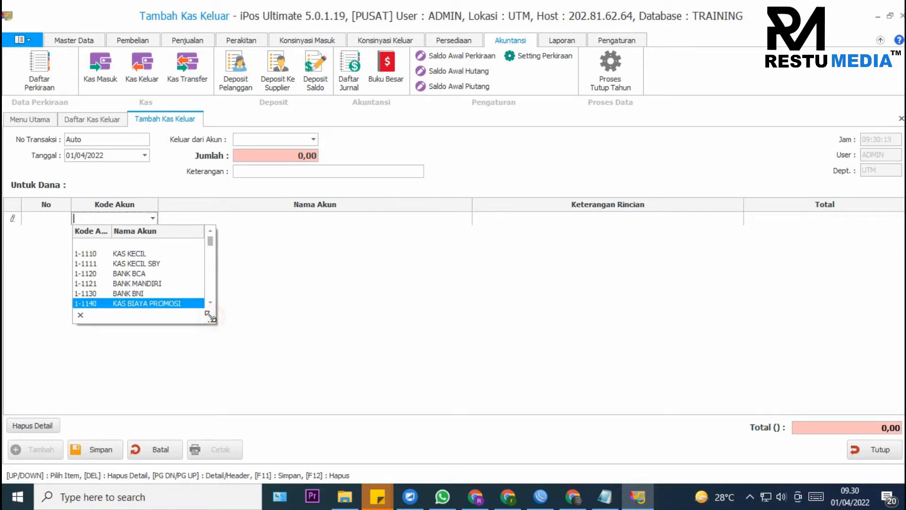
{"action": "left_click_drag", "start_coordinate": [210, 316], "coordinate": [450, 462]}
{"action": "left_click_drag", "start_coordinate": [453, 279], "coordinate": [470, 408]}
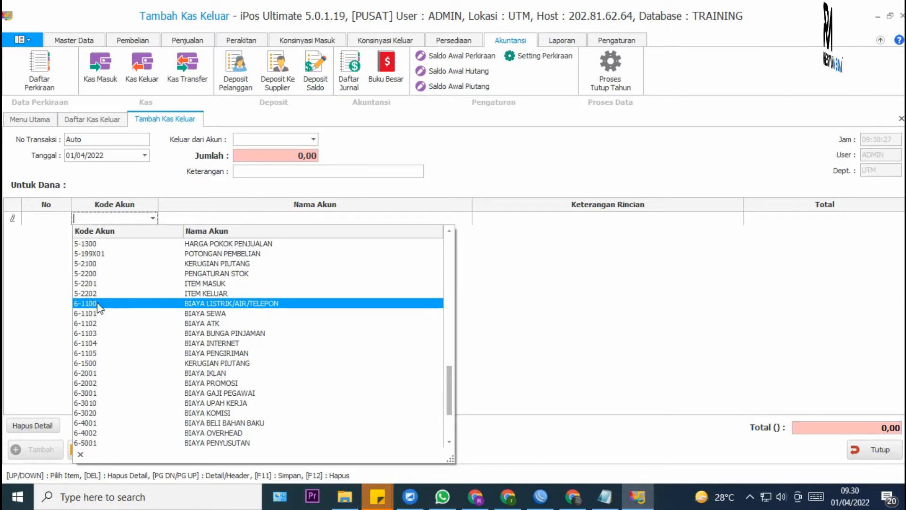
{"action": "left_click", "coordinate": [109, 219]}
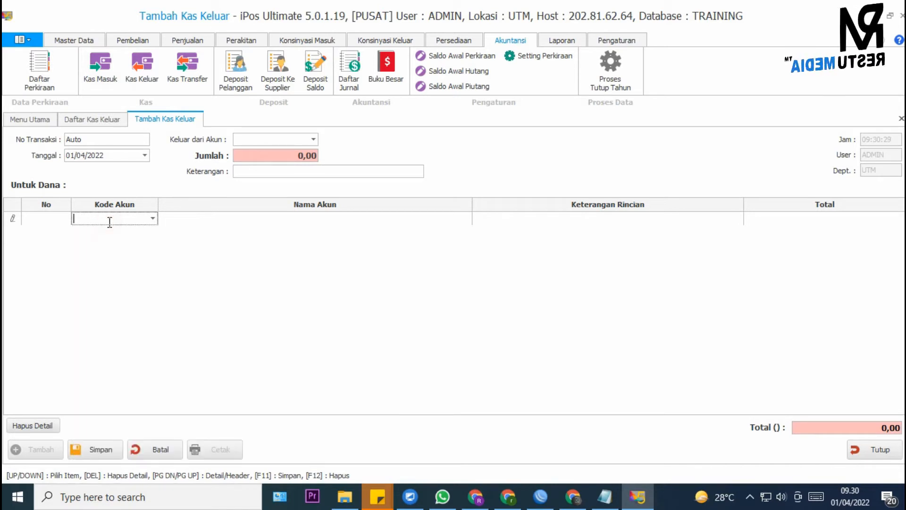
{"action": "type", "text": "BIAYA"}
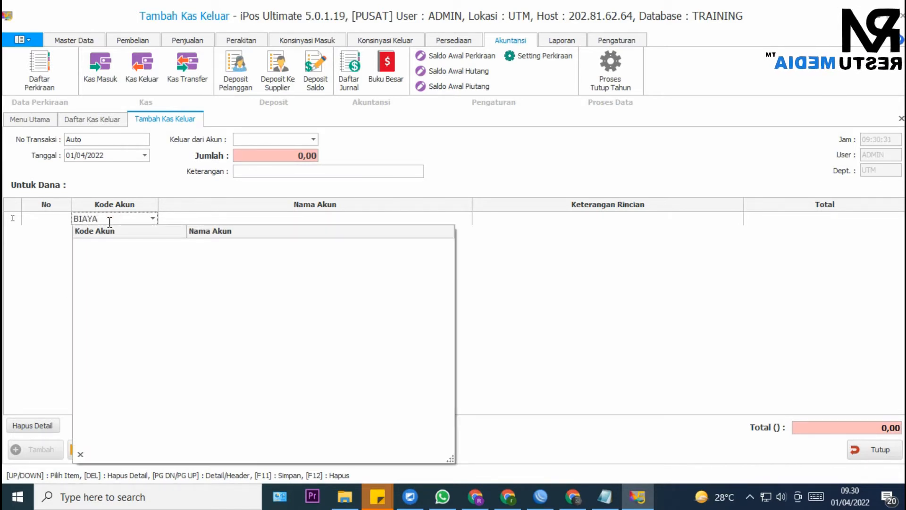
{"action": "key", "text": "BackSpace"}
{"action": "key", "text": "BackSpace"}
{"action": "key", "text": "BackSpace"}
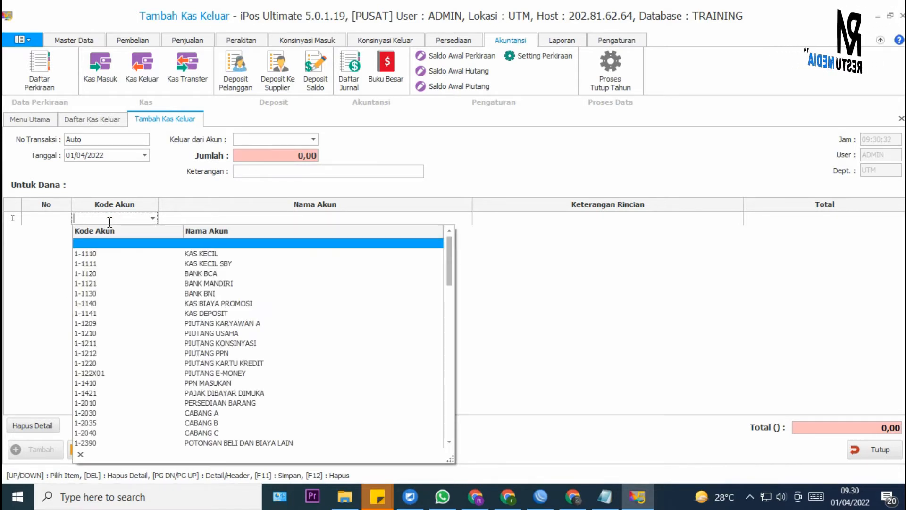
Filter the first detail row's accounts by code 6- and choose 6-1100 BIAYA LISTRIK/AIR/TELEPON
{"action": "type", "text": "6-1"}
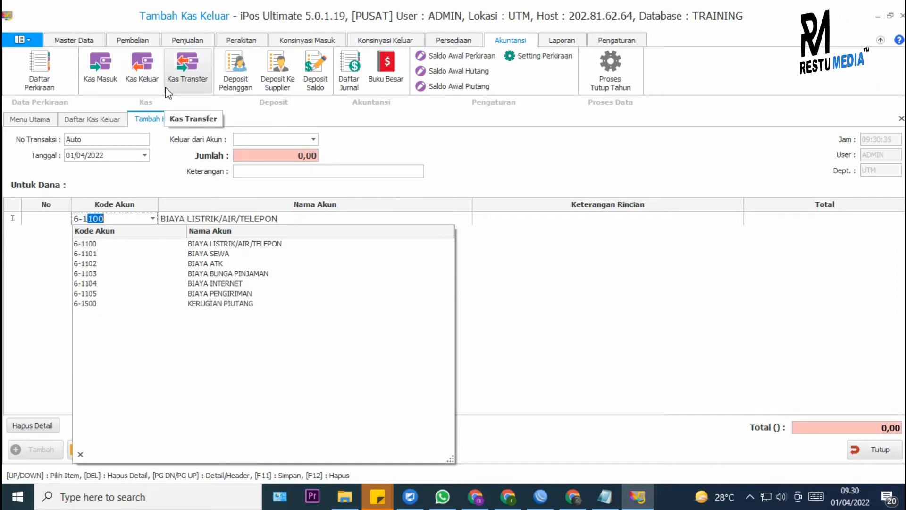
{"action": "key", "text": "BackSpace"}
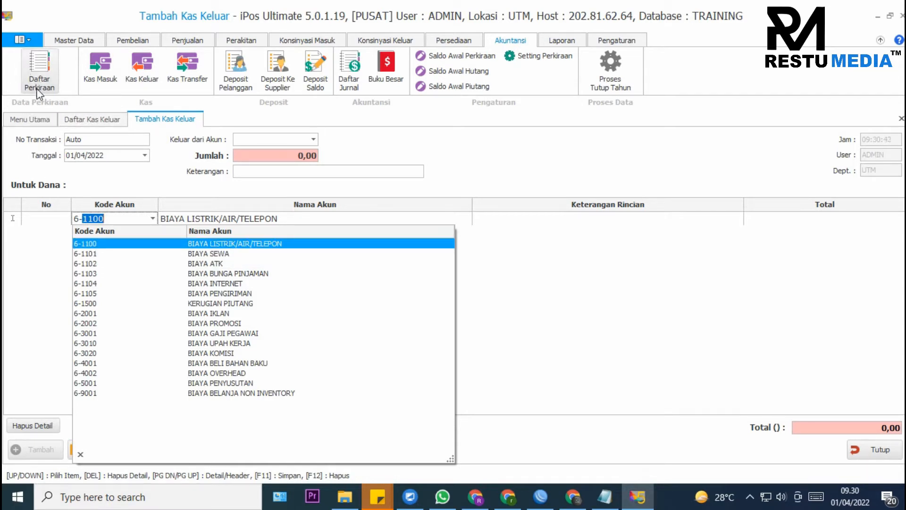
{"action": "left_click", "coordinate": [227, 245]}
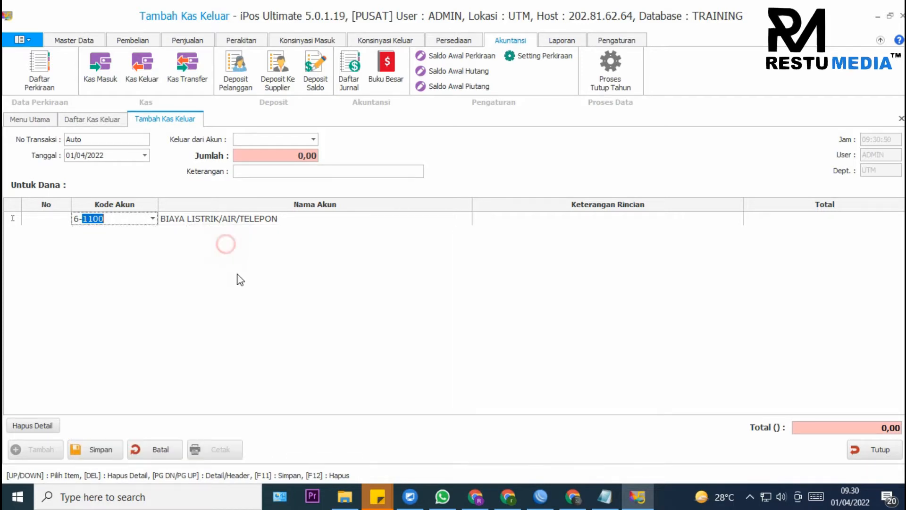
Give the electricity cost row a total of 150.000 and the detail description "LISTRIK PERBULAN"
{"action": "left_click", "coordinate": [854, 219]}
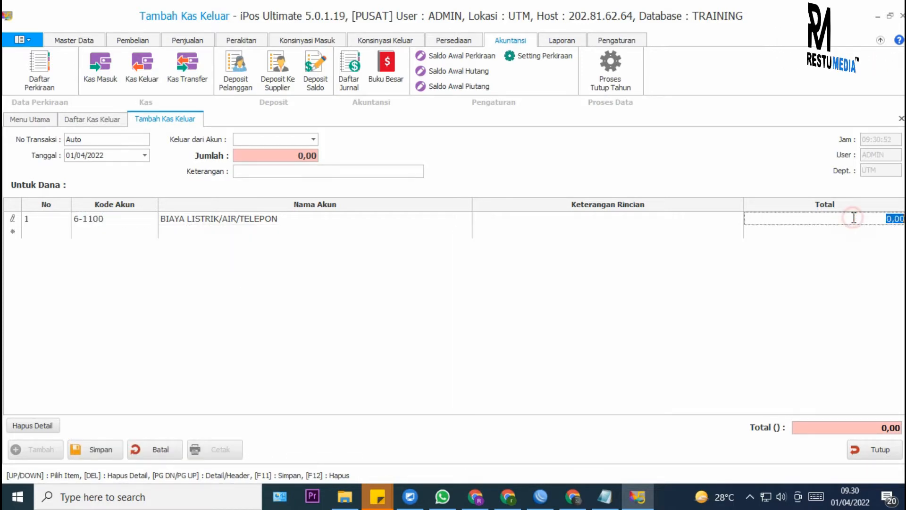
{"action": "type", "text": "15"}
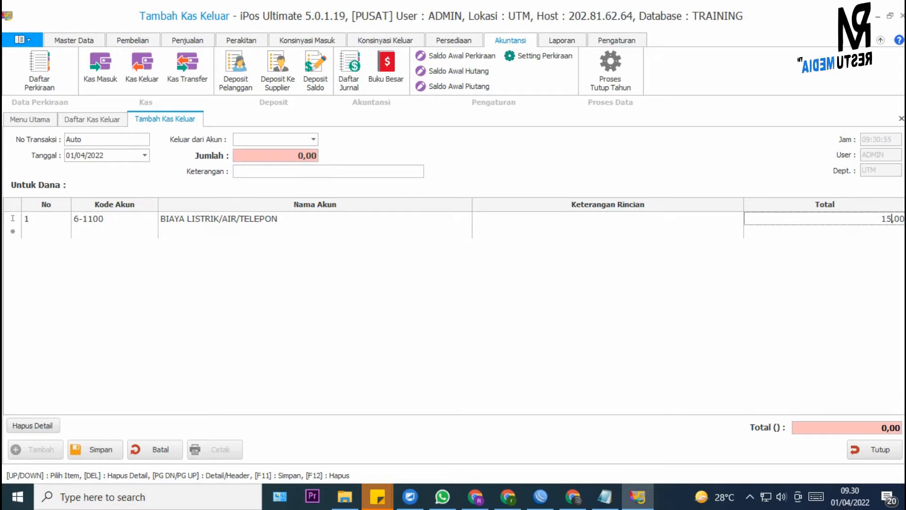
{"action": "type", "text": "0.000"}
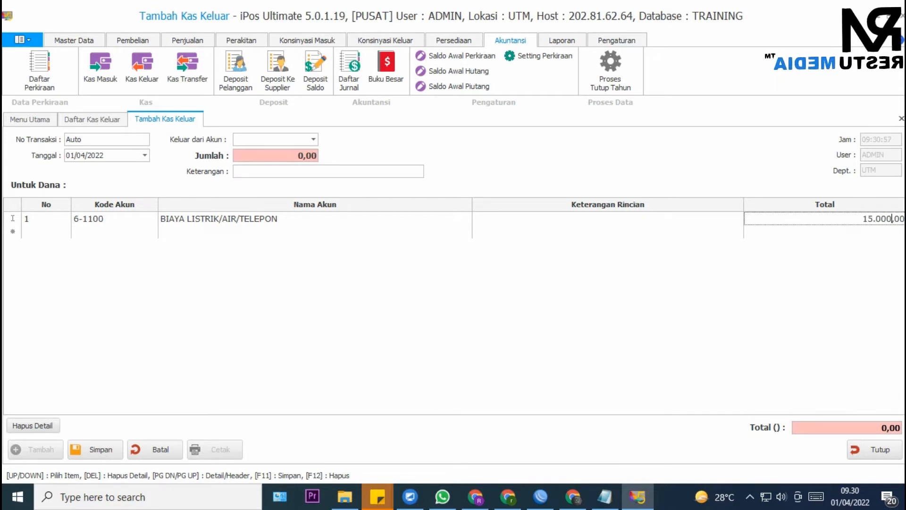
{"action": "left_click", "coordinate": [686, 218]}
{"action": "type", "text": "LIS"}
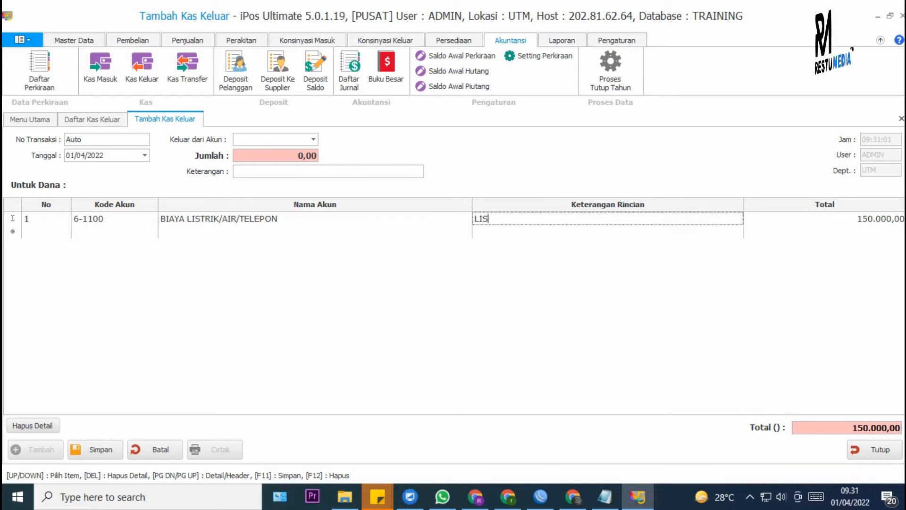
{"action": "type", "text": "TRIK PERBULAN"}
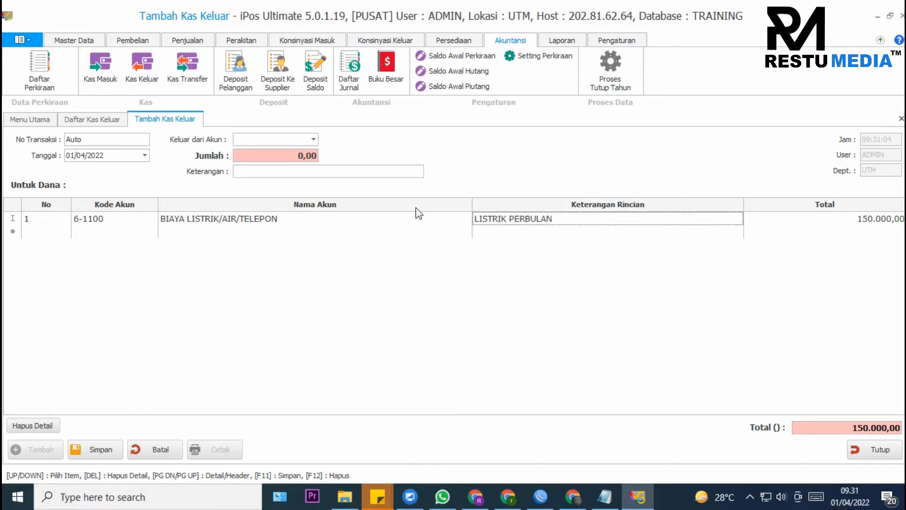
Add a second detail row using account 6-1104 BIAYA INTERNET
{"action": "left_click", "coordinate": [122, 232]}
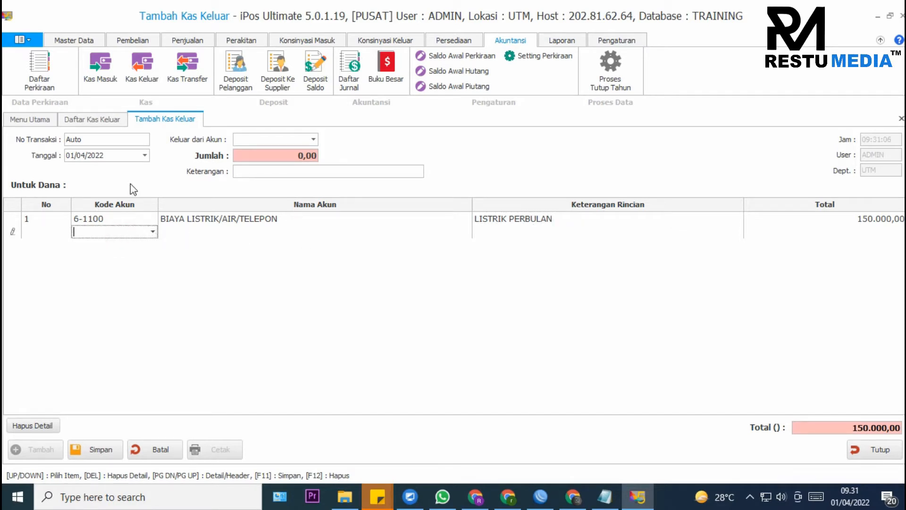
{"action": "type", "text": "6-1100"}
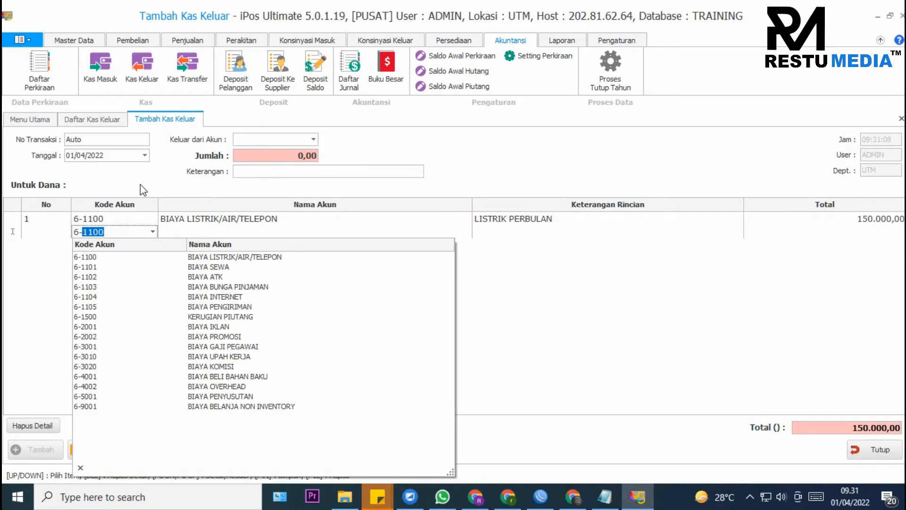
{"action": "left_click", "coordinate": [249, 298]}
Give the internet cost row the detail description "INTERNET INDI" and a total of 350.000
{"action": "left_click", "coordinate": [510, 233]}
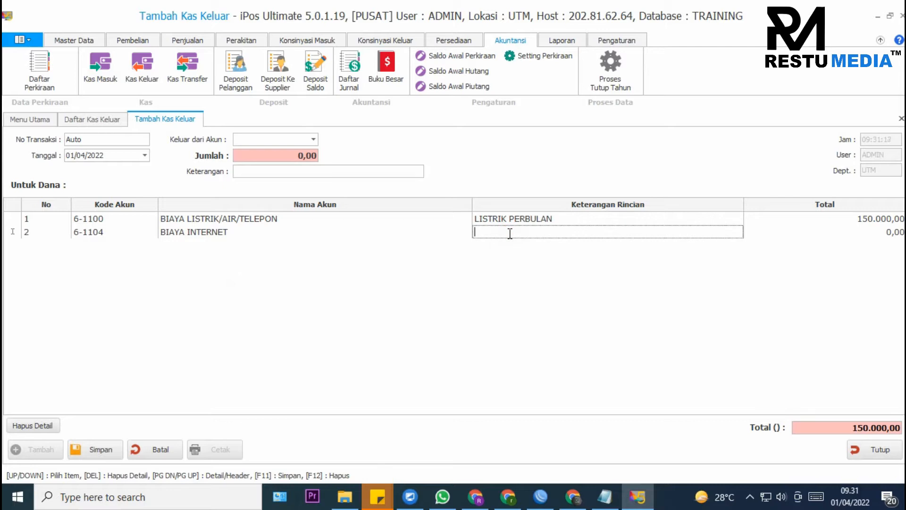
{"action": "type", "text": "INTERNET"}
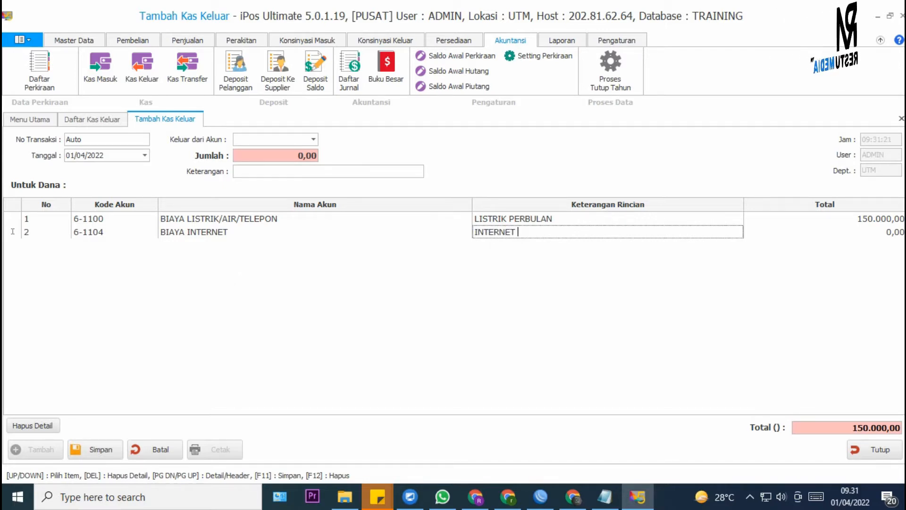
{"action": "type", "text": " INDI"}
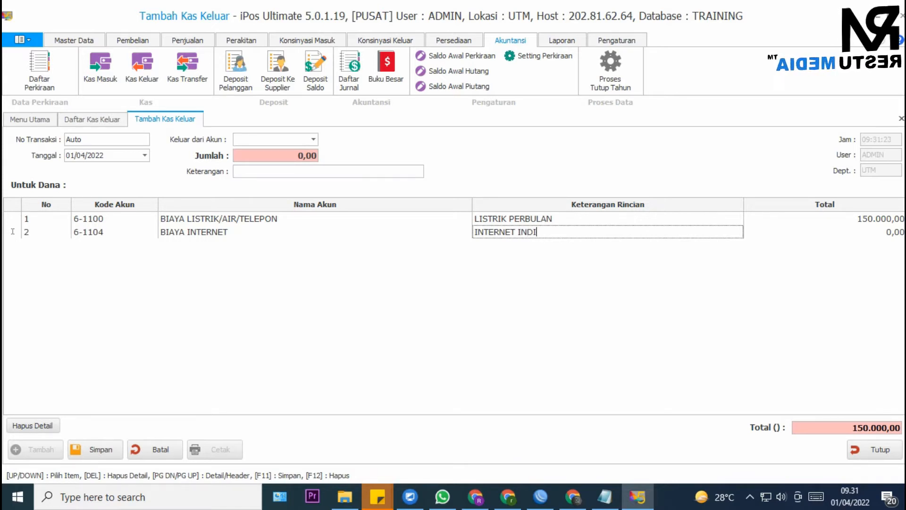
{"action": "left_click", "coordinate": [894, 236]}
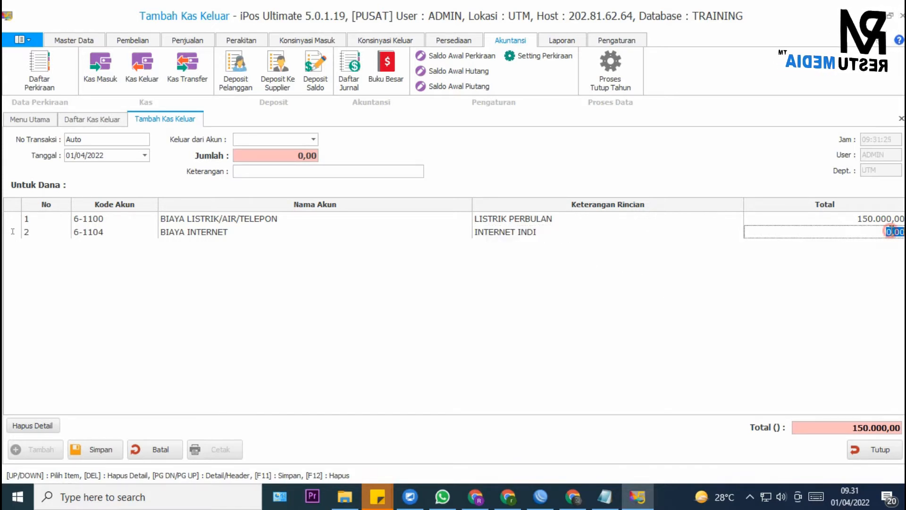
{"action": "type", "text": "350.00"}
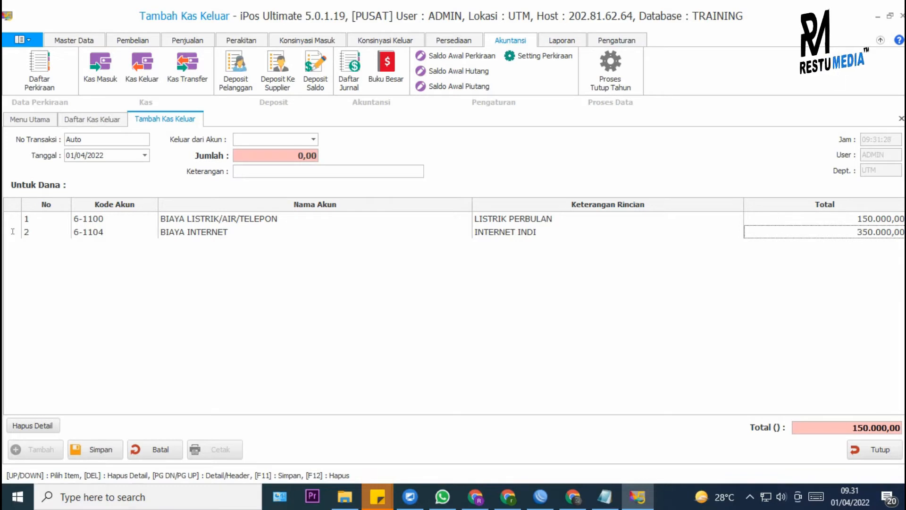
{"action": "left_click", "coordinate": [831, 301]}
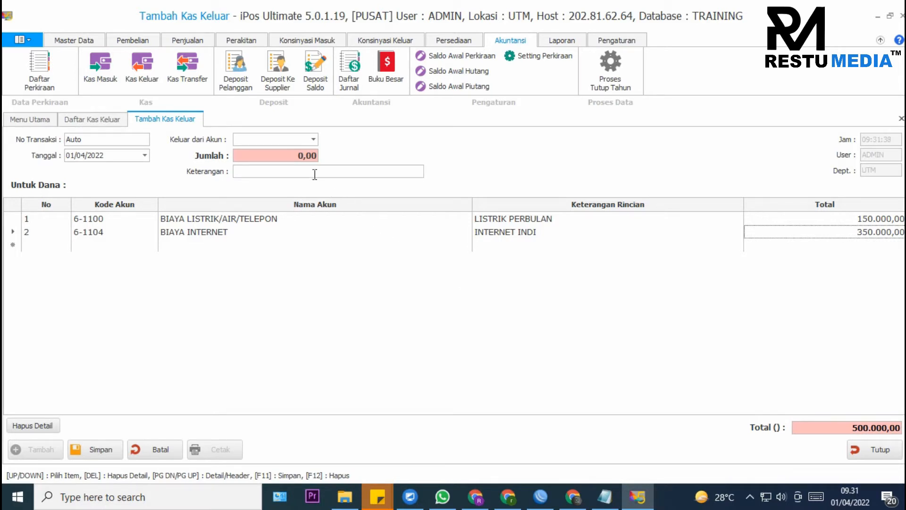
Set BANK BCA as the paying account with an amount of 500.000 and save the transaction
{"action": "left_click", "coordinate": [314, 140]}
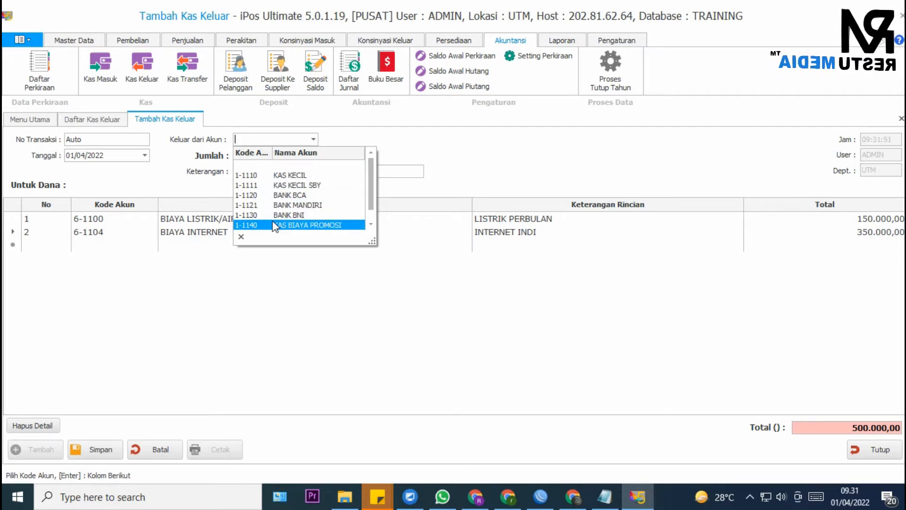
{"action": "left_click", "coordinate": [287, 197]}
{"action": "left_click", "coordinate": [292, 157]}
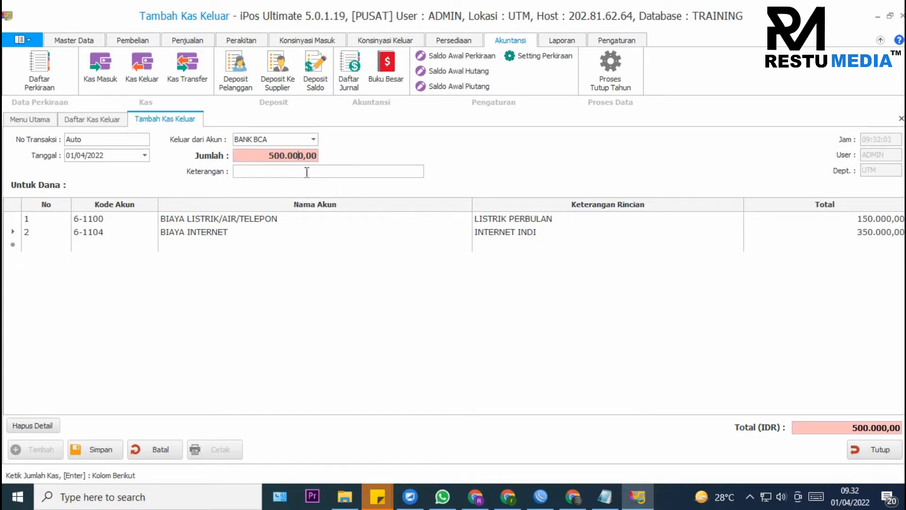
{"action": "left_click", "coordinate": [110, 445]}
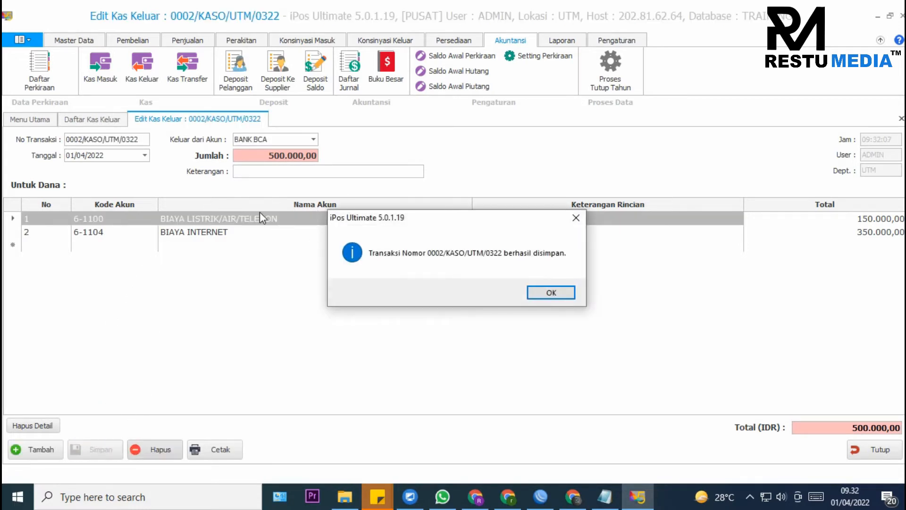
{"action": "left_click", "coordinate": [540, 295]}
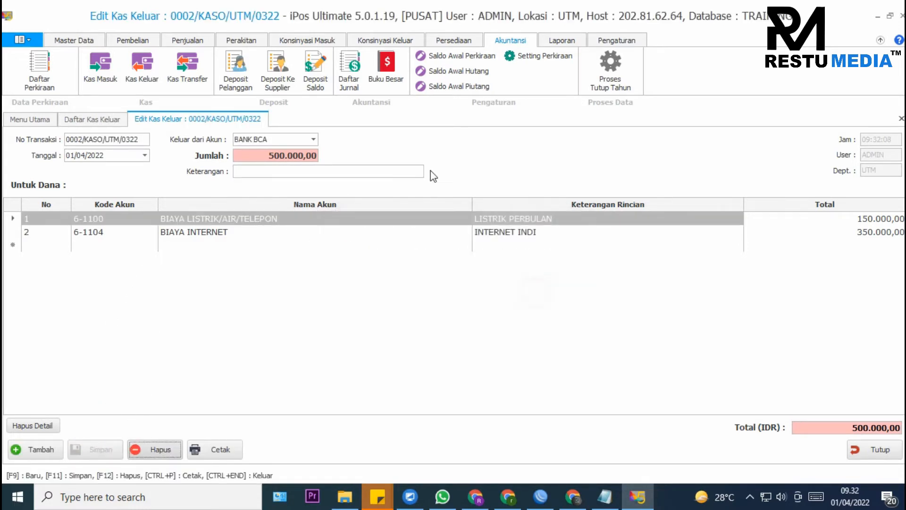
Show the general ledger (Buku Besar) entries for account 1-1120 BANK BCA
{"action": "left_click", "coordinate": [387, 66]}
{"action": "left_click", "coordinate": [139, 174]}
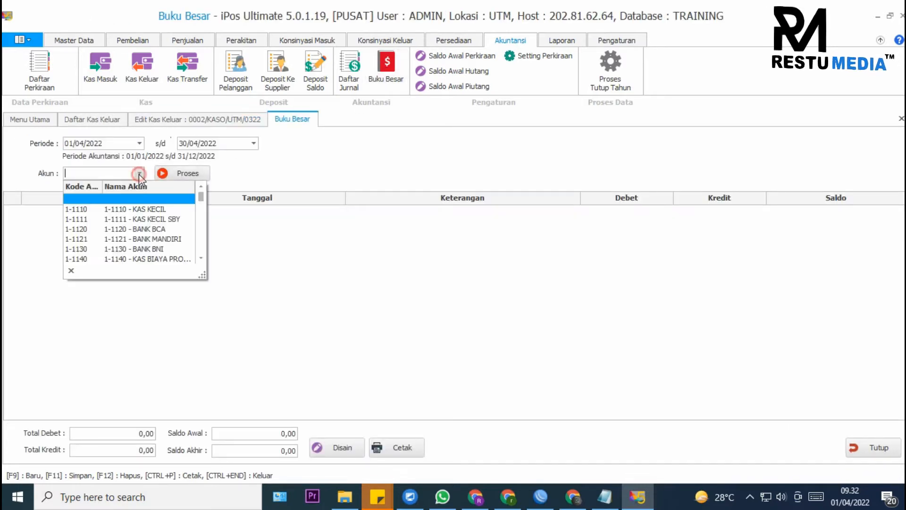
{"action": "left_click", "coordinate": [142, 229]}
{"action": "left_click", "coordinate": [193, 173]}
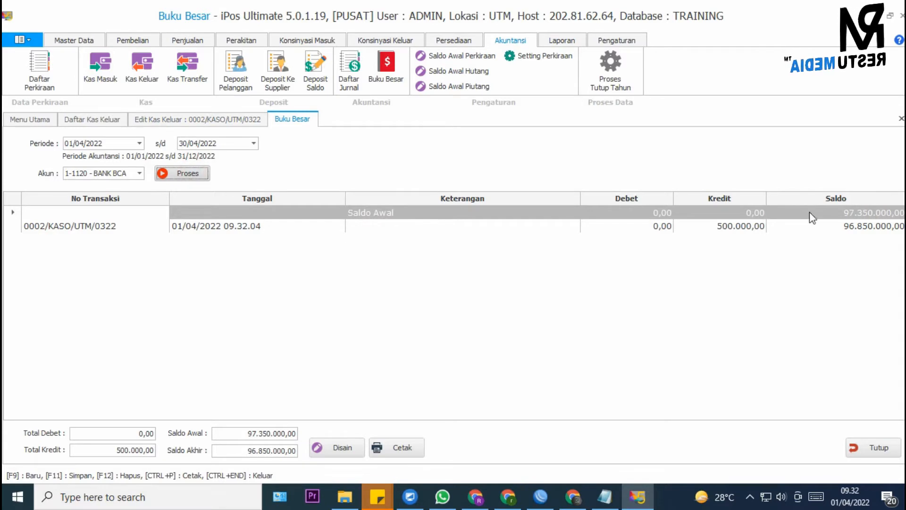
Show the general ledger entries for account 1-1121 BANK MANDIRI
{"action": "left_click", "coordinate": [136, 173]}
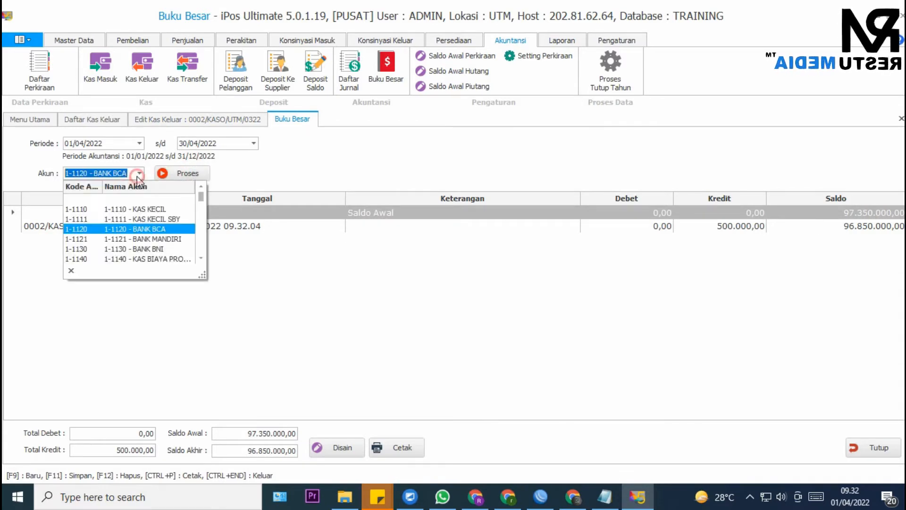
{"action": "left_click", "coordinate": [147, 238]}
{"action": "left_click", "coordinate": [184, 174]}
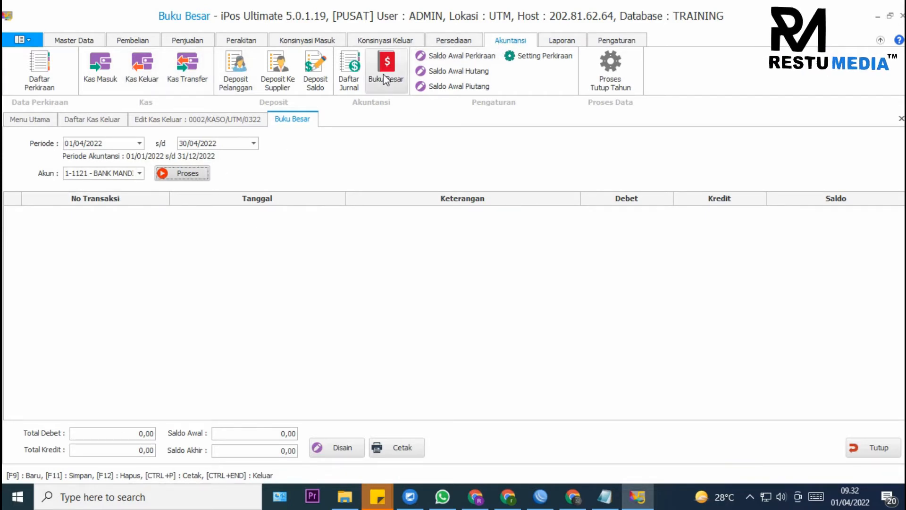
Leave the ledger's account selection and return to the Kas Keluar list to view the saved transaction
{"action": "left_click", "coordinate": [140, 173]}
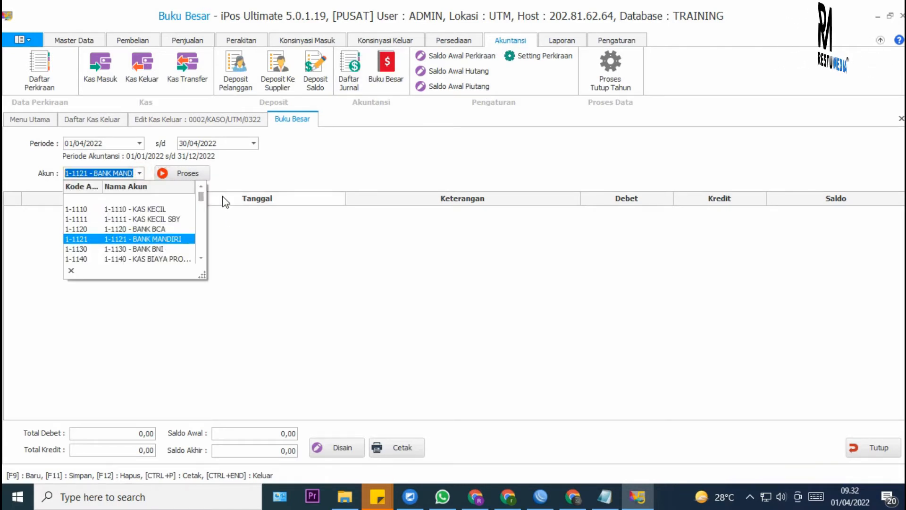
{"action": "left_click", "coordinate": [143, 80]}
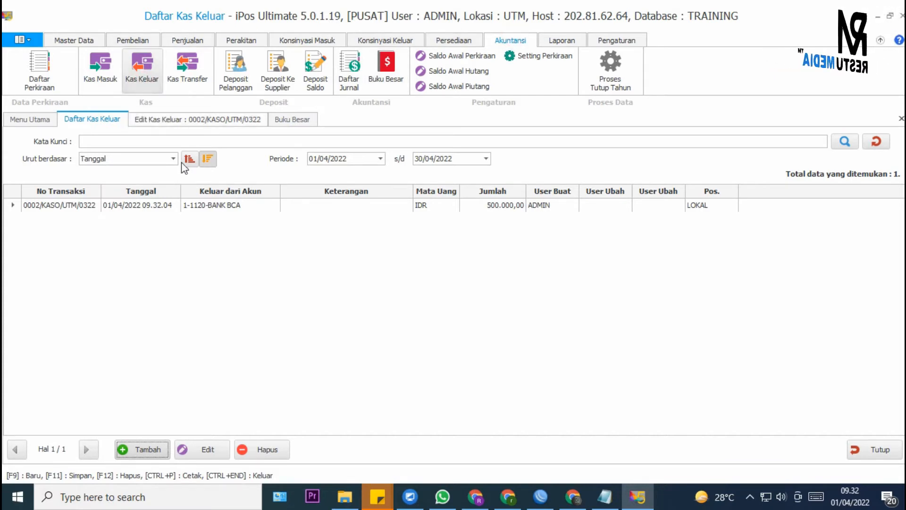
Review the saved BANK BCA cash-out entry and its cost details, and return to the Kas Keluar list
{"action": "left_click", "coordinate": [232, 209]}
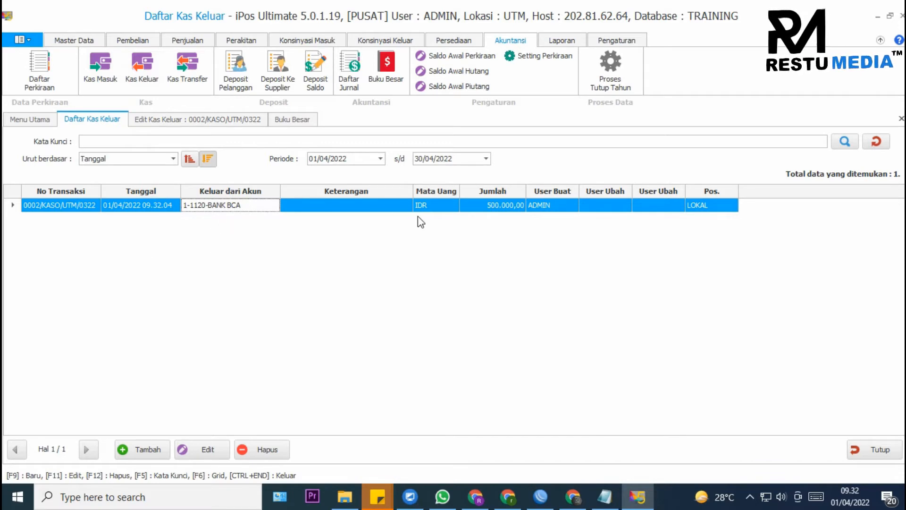
{"action": "left_click", "coordinate": [501, 209]}
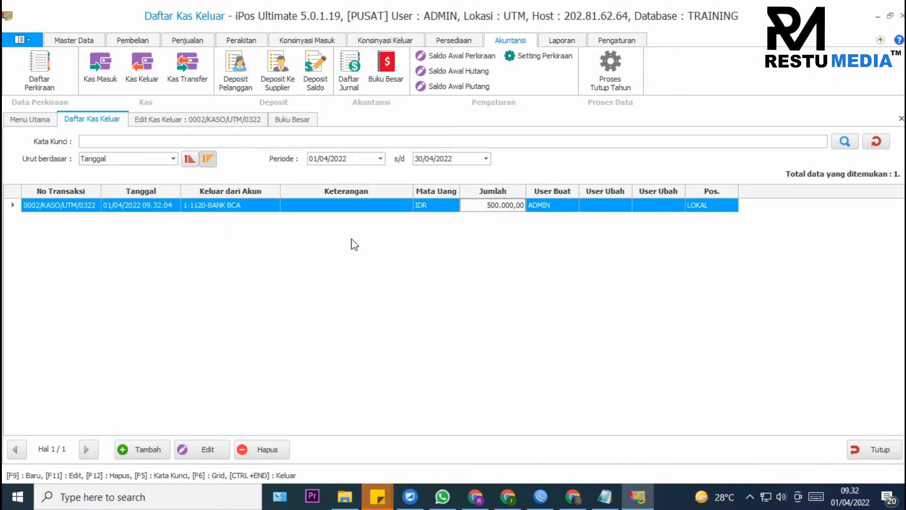
{"action": "left_click", "coordinate": [190, 122]}
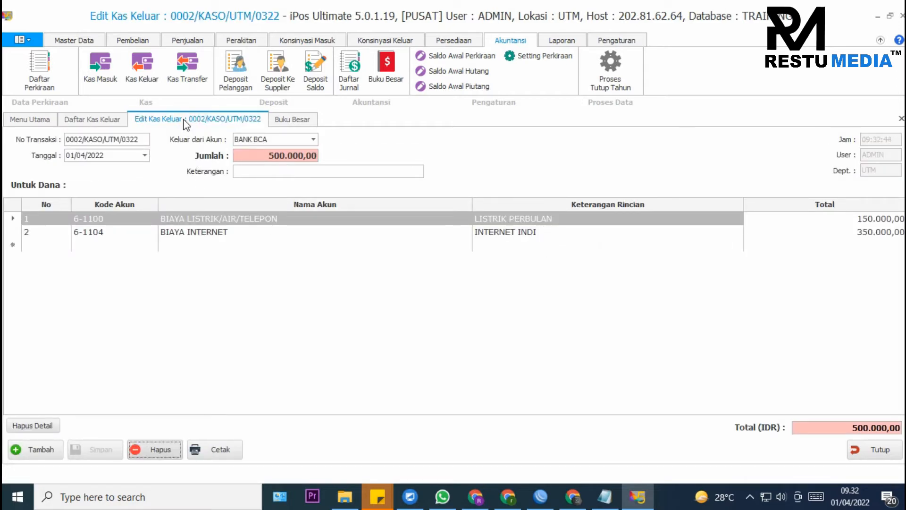
{"action": "left_click", "coordinate": [102, 120]}
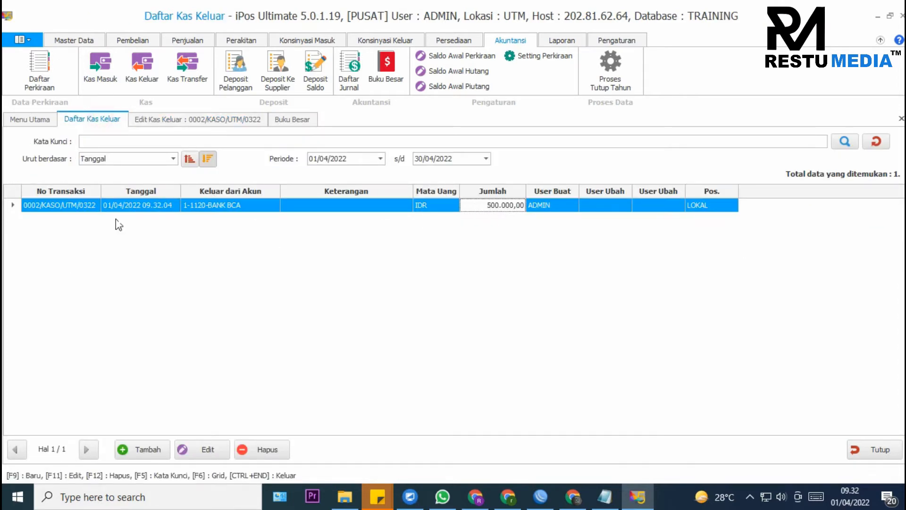
Enter 0002 as the keyword for the Kas Keluar list and set the period's start date to 01/03/2022
{"action": "left_click", "coordinate": [98, 142]}
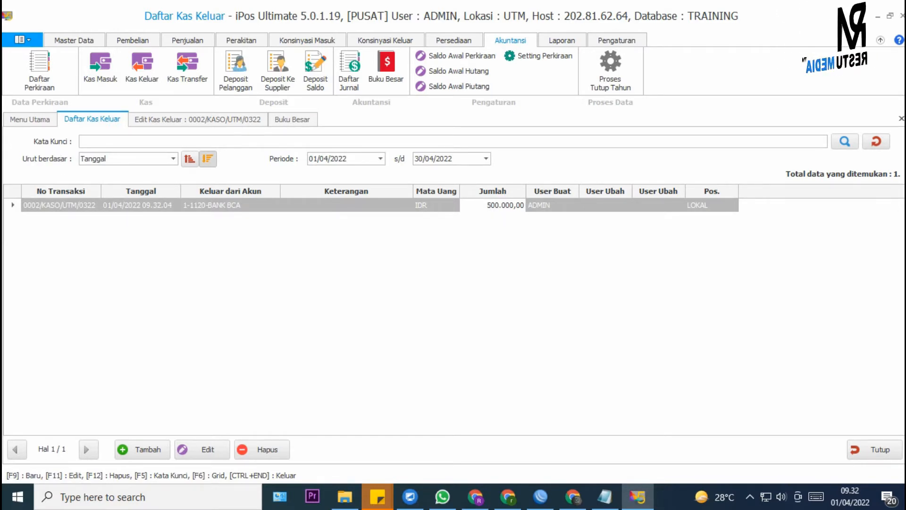
{"action": "type", "text": "0002"}
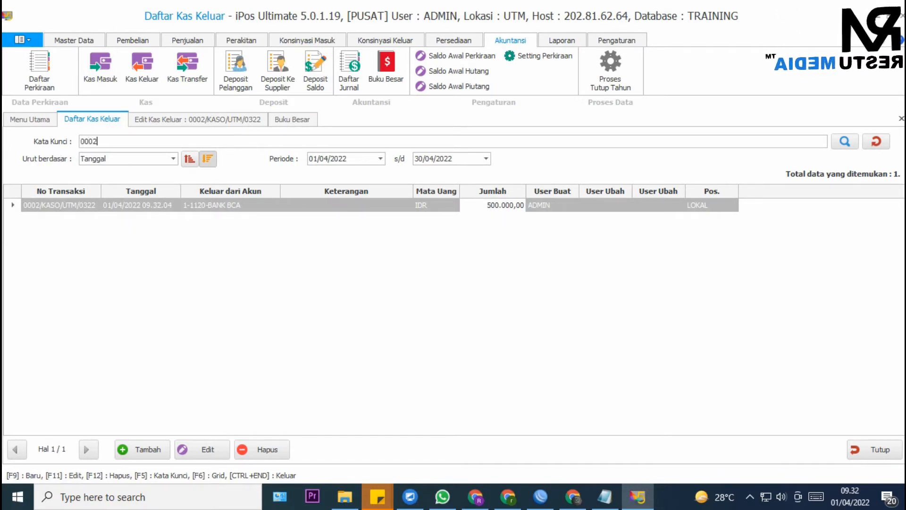
{"action": "left_click", "coordinate": [380, 159]}
{"action": "left_click", "coordinate": [318, 186]}
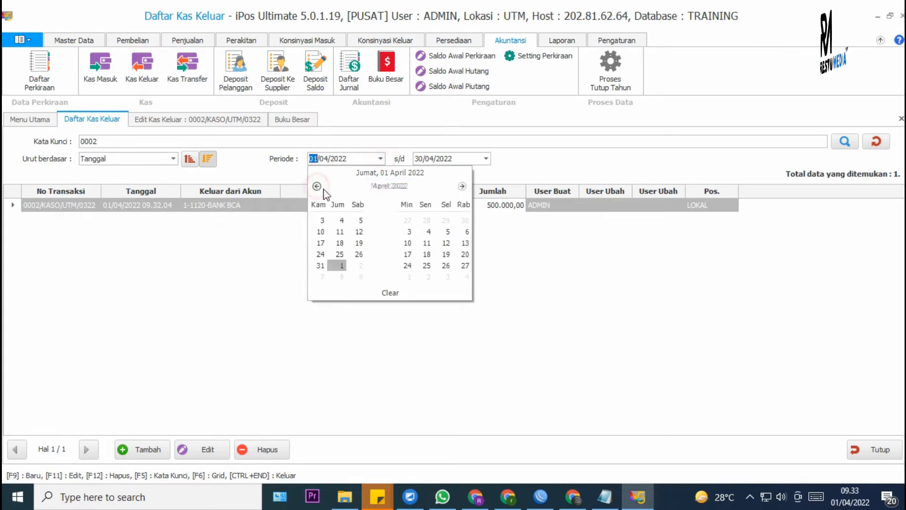
{"action": "left_click", "coordinate": [374, 220]}
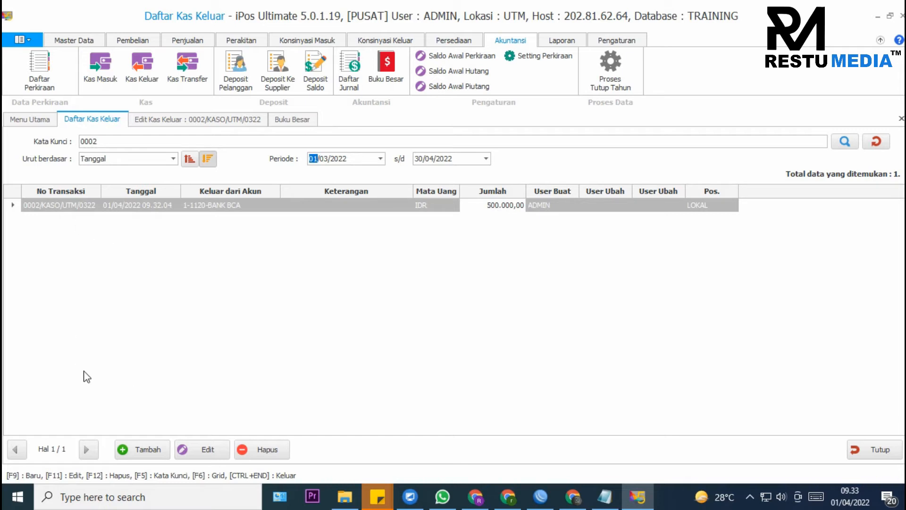
Start a new cash-out transaction and assign account 6-1102 BIAYA ATK to its first detail row
{"action": "left_click", "coordinate": [145, 454]}
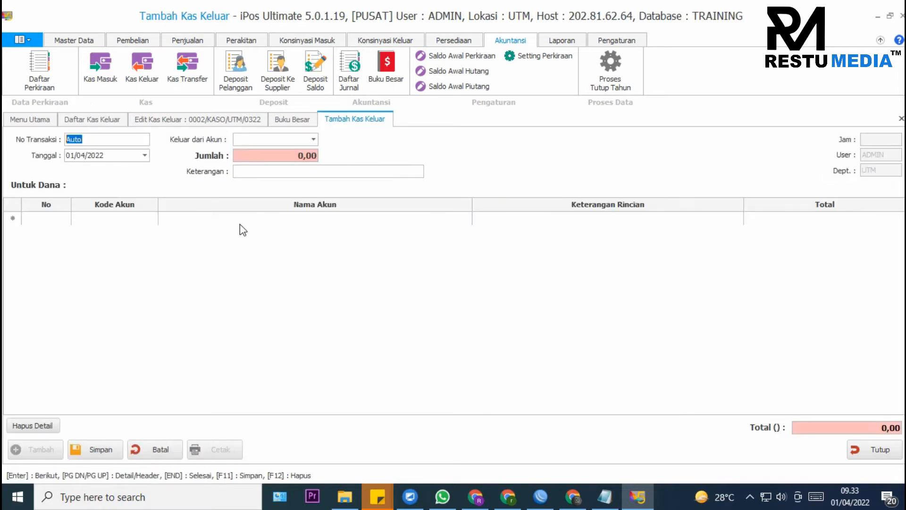
{"action": "left_click", "coordinate": [135, 221]}
{"action": "left_click", "coordinate": [153, 219]}
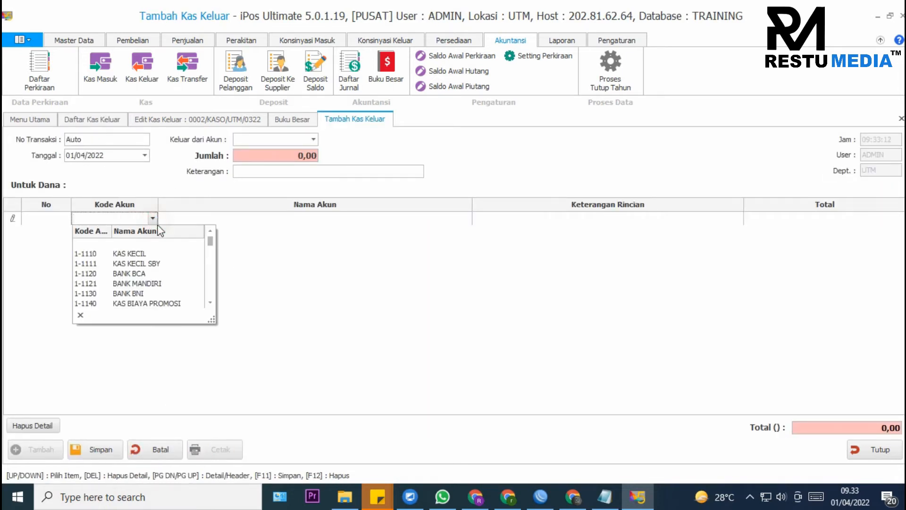
{"action": "type", "text": "6-1100"}
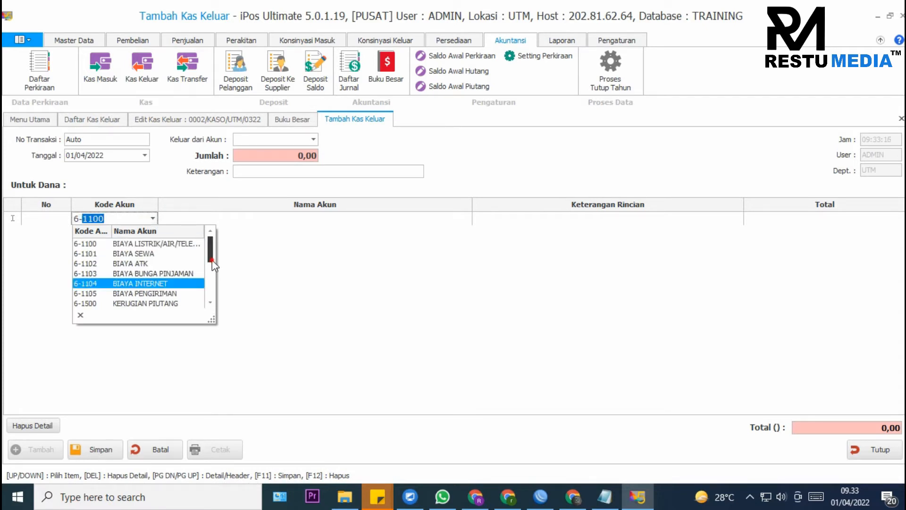
{"action": "scroll", "coordinate": [141, 274], "scroll_direction": "down", "scroll_amount": 2}
{"action": "left_click", "coordinate": [141, 254]}
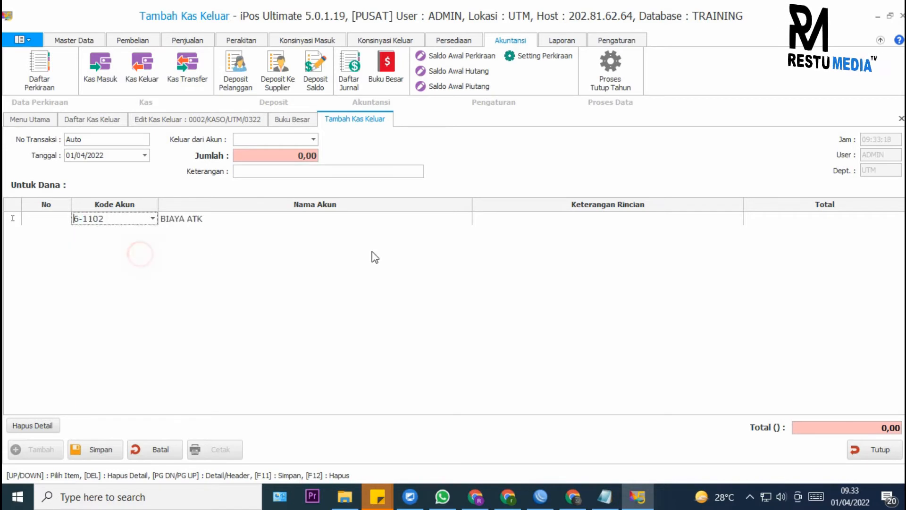
Describe the BIAYA ATK row as "KERTAS A4, PENSIL, PULPEN, DAN PENGHAPUS" and set its total to 50.000
{"action": "left_click", "coordinate": [514, 219]}
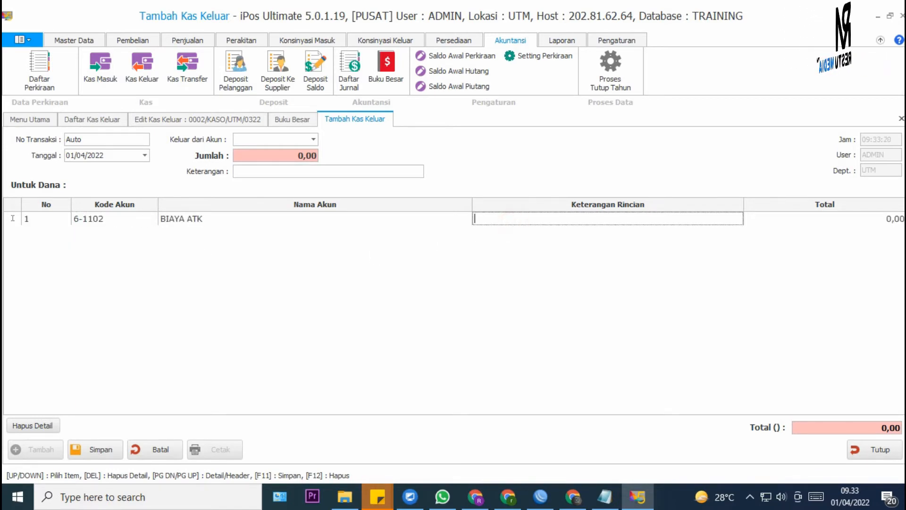
{"action": "type", "text": "KERTAS A4,"}
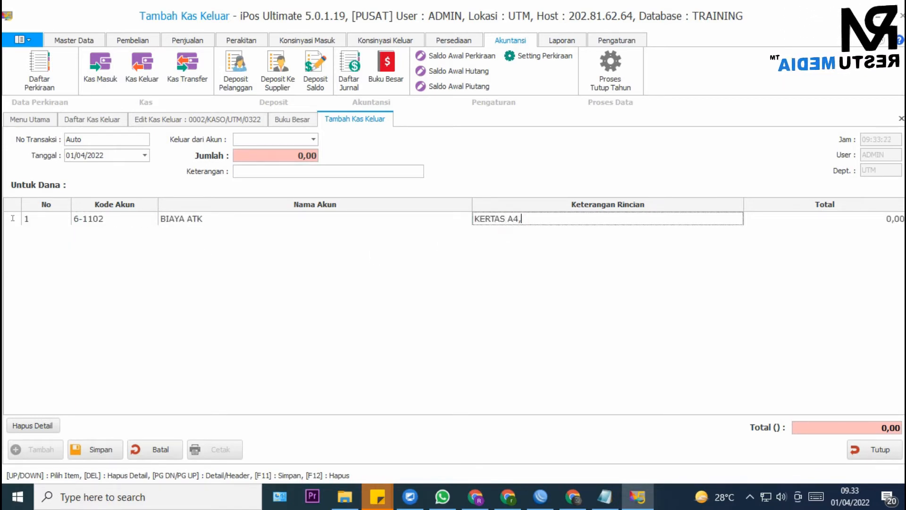
{"action": "type", "text": " PESNI"}
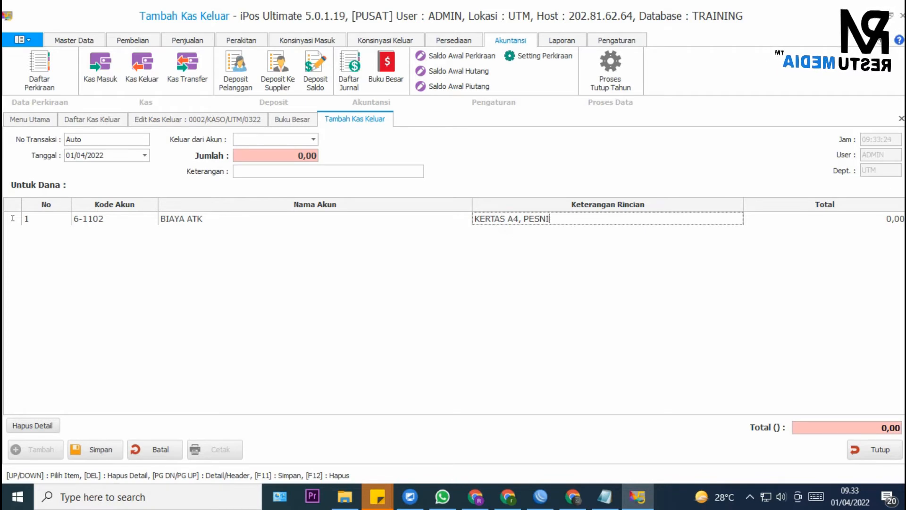
{"action": "key", "text": "BackSpace"}
{"action": "key", "text": "BackSpace"}
{"action": "key", "text": "BackSpace"}
{"action": "type", "text": "NSIL"}
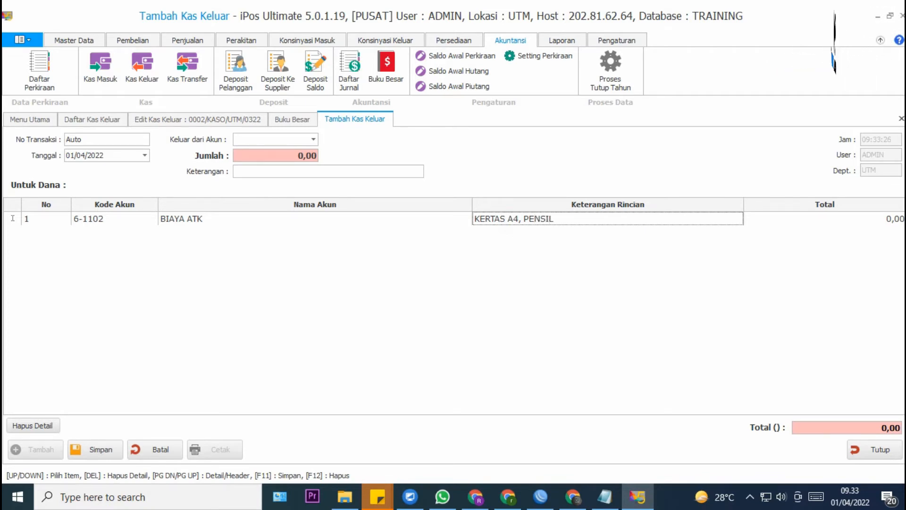
{"action": "type", "text": ", PULPEN,"}
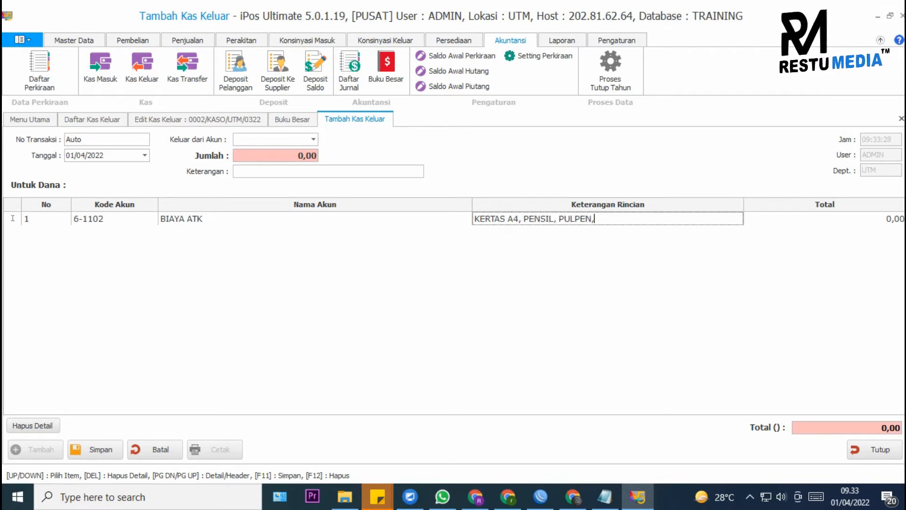
{"action": "type", "text": " DAN PENGHAPUS"}
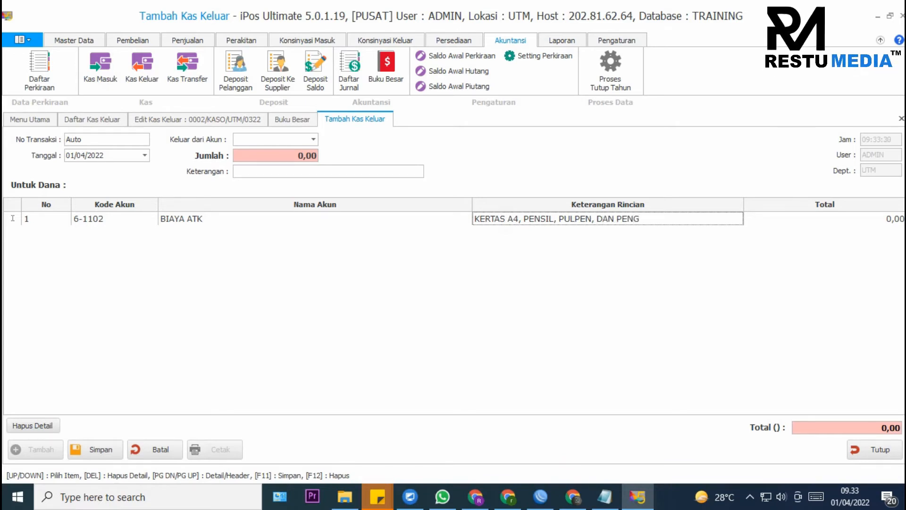
{"action": "left_click", "coordinate": [872, 220]}
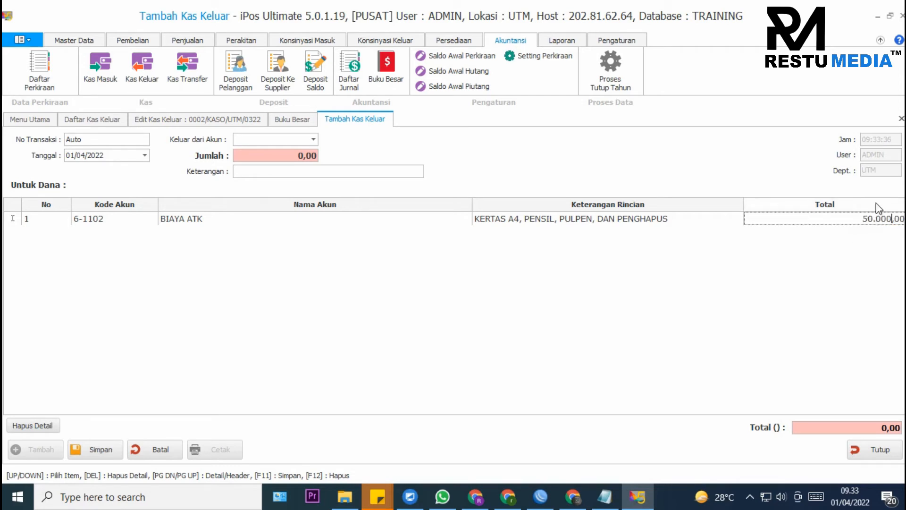
{"action": "left_click", "coordinate": [862, 263]}
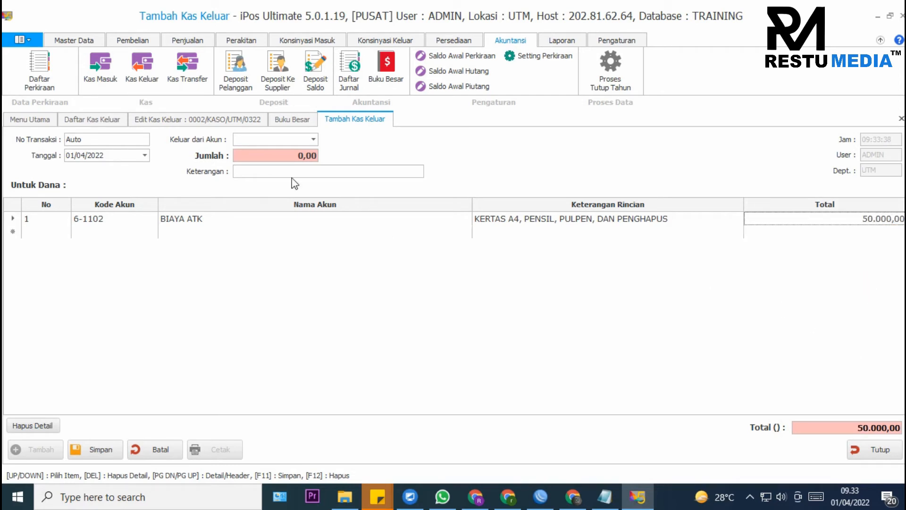
Set BANK MANDIRI as the paying account with an amount of 50.000 and try to save the transaction
{"action": "left_click", "coordinate": [307, 137]}
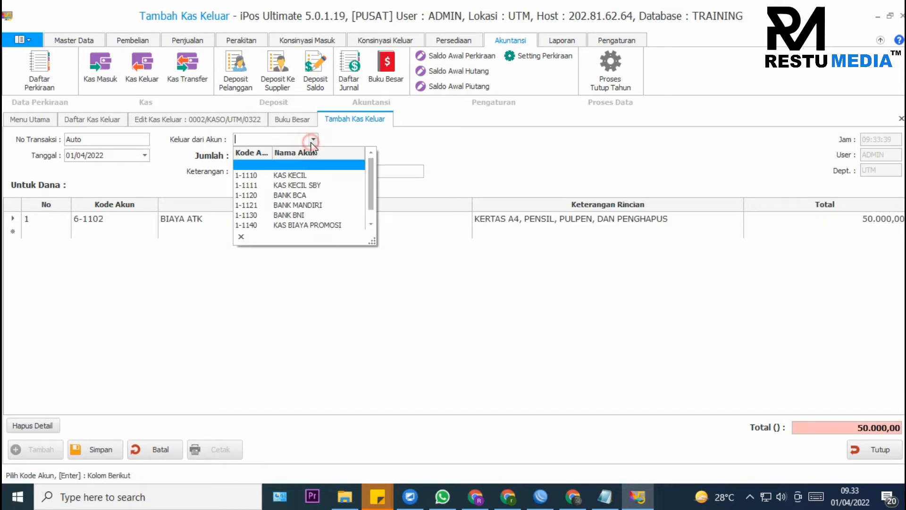
{"action": "left_click", "coordinate": [318, 206]}
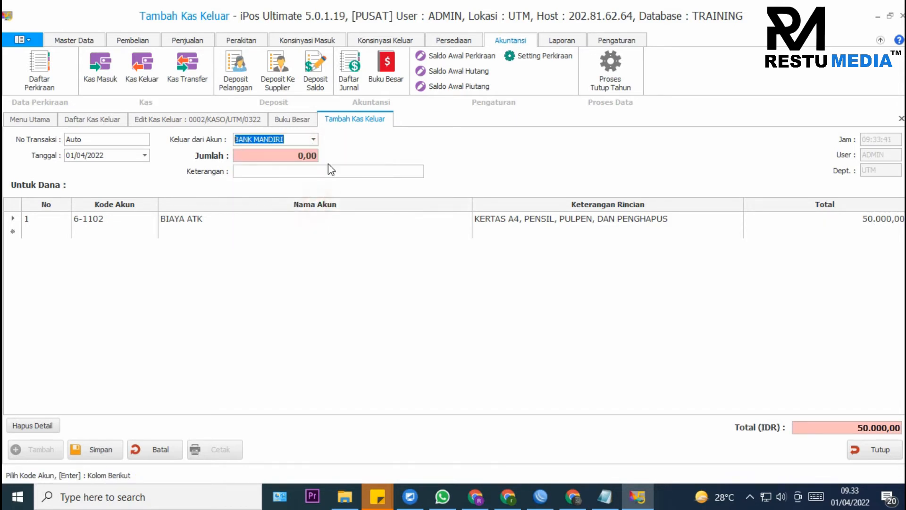
{"action": "left_click", "coordinate": [290, 155]}
{"action": "type", "text": "50000"}
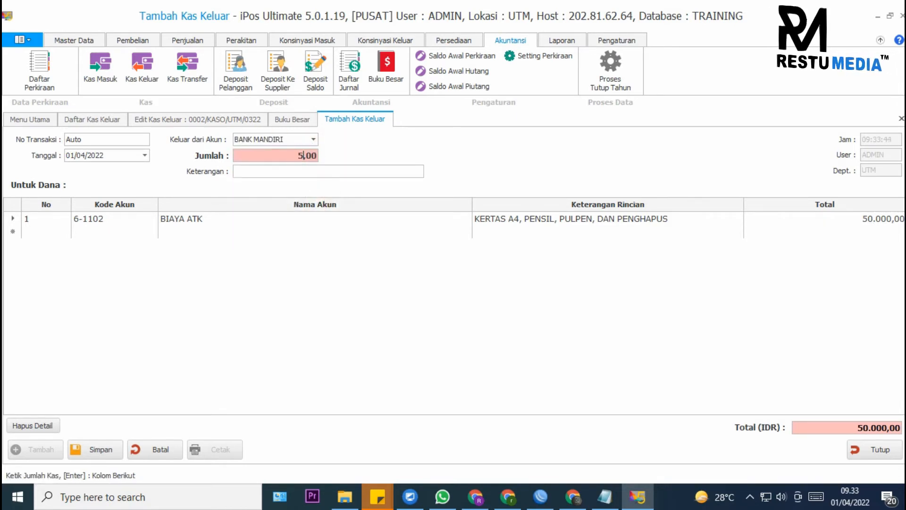
{"action": "left_click", "coordinate": [108, 444]}
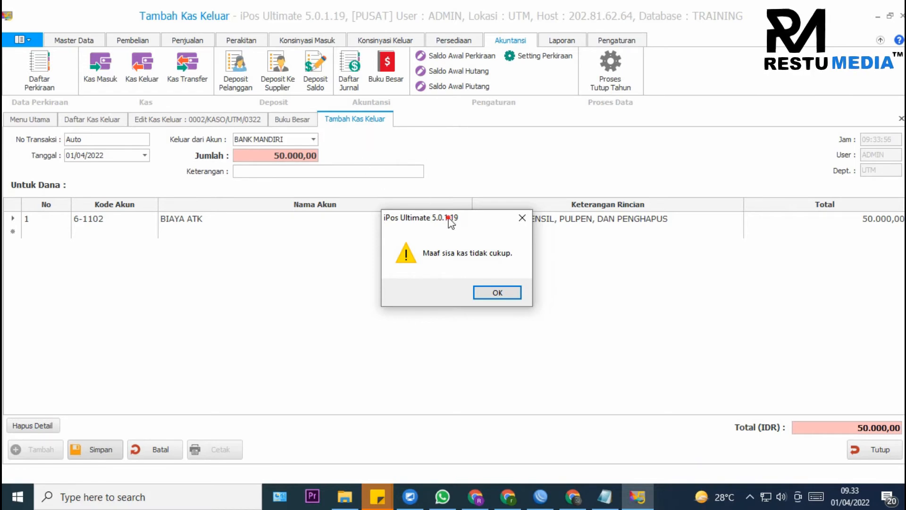
{"action": "left_click_drag", "start_coordinate": [451, 218], "coordinate": [325, 250]}
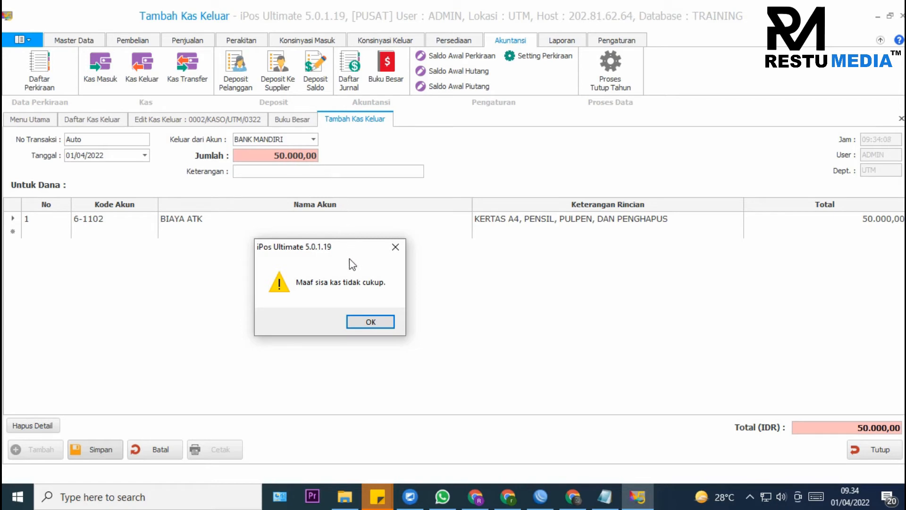
{"action": "left_click", "coordinate": [392, 326]}
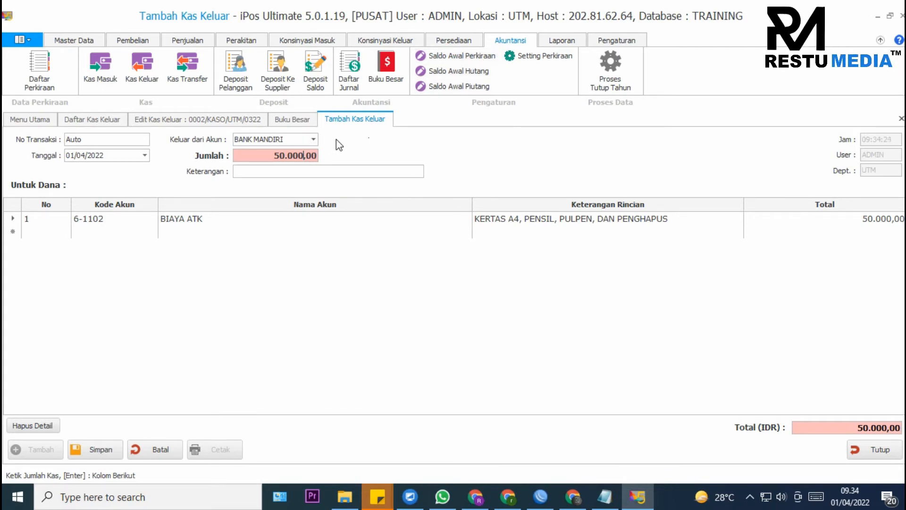
Set the opening balance of 1-1121 BANK MANDIRI to 1.000.000 in Saldo Awal Perkiraan and try to save it
{"action": "left_click", "coordinate": [434, 58]}
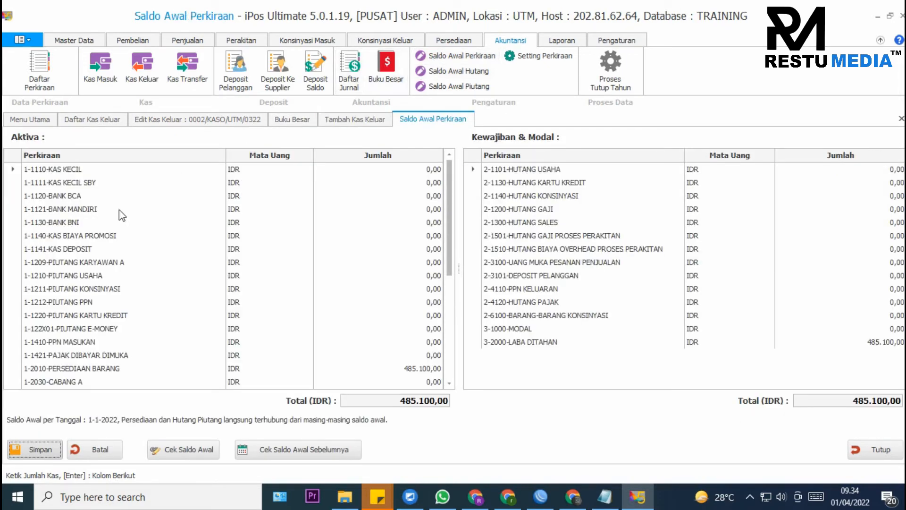
{"action": "left_click", "coordinate": [86, 211]}
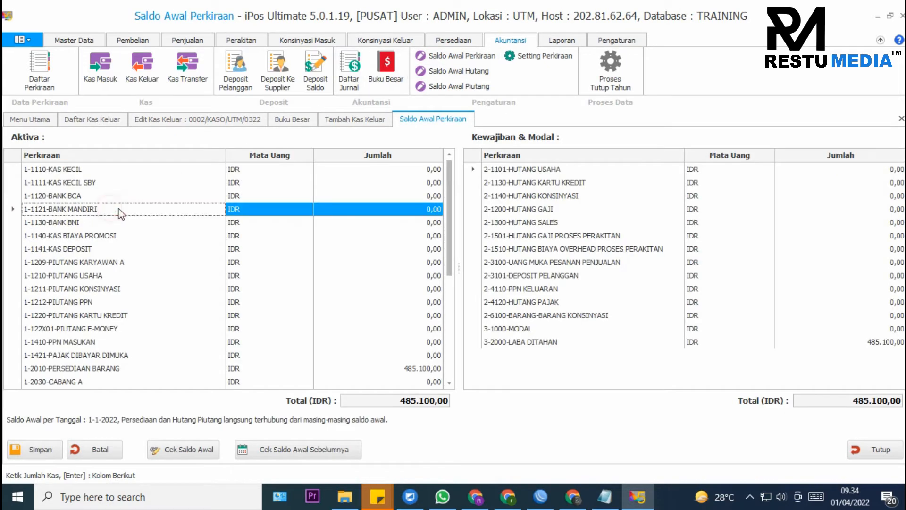
{"action": "left_click", "coordinate": [412, 206]}
{"action": "left_click", "coordinate": [416, 199]}
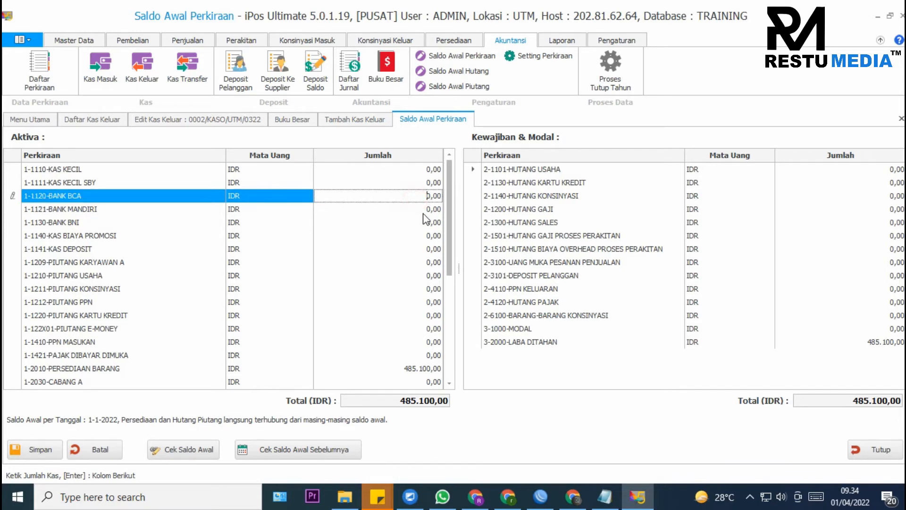
{"action": "left_click", "coordinate": [425, 210]}
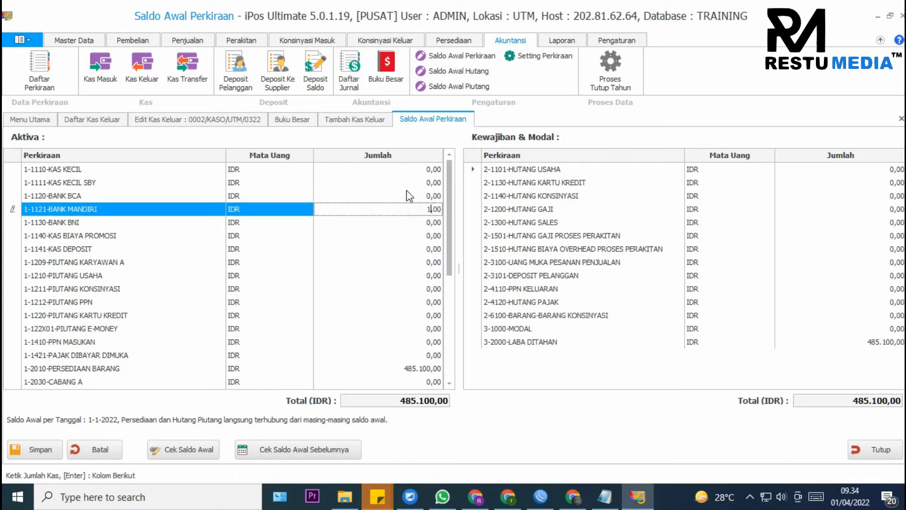
{"action": "type", "text": "1000000"}
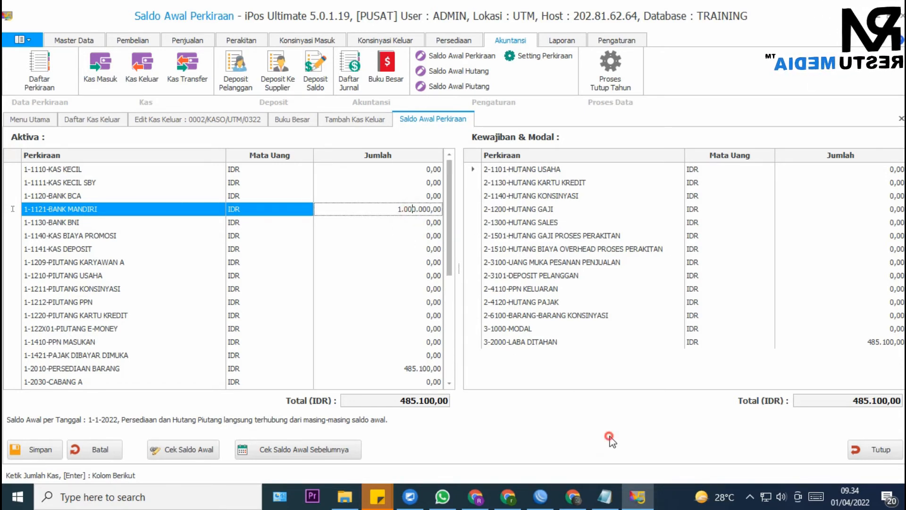
{"action": "left_click", "coordinate": [453, 339]}
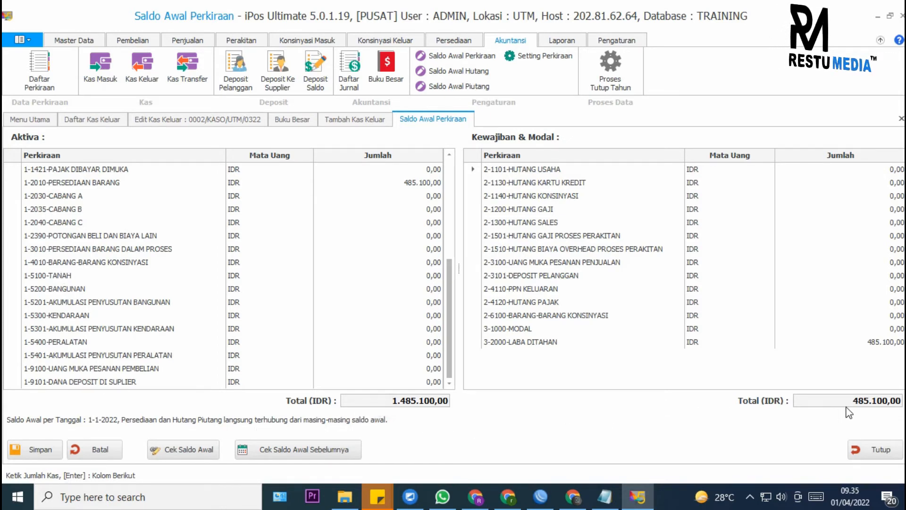
{"action": "left_click", "coordinate": [37, 449]}
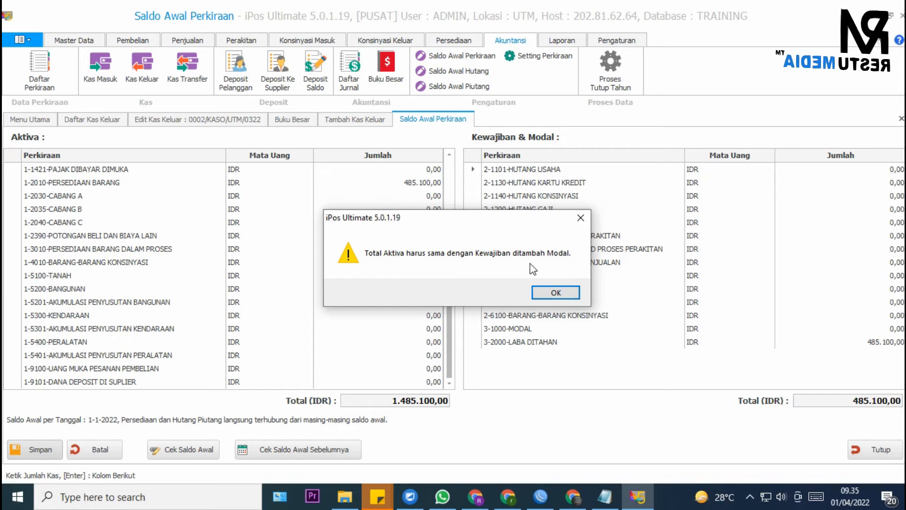
{"action": "left_click", "coordinate": [555, 292]}
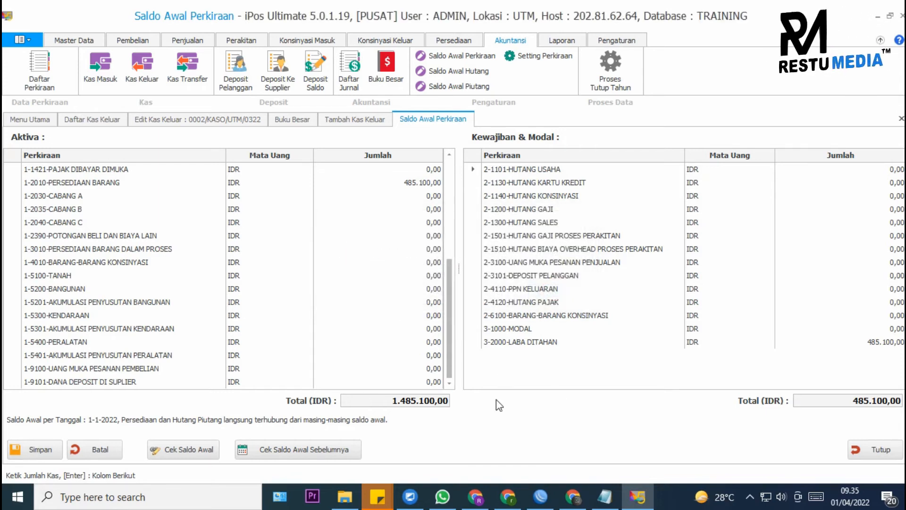
Set the opening balance of 3-1000-MODAL to 1.000.000, save the account opening balances and close Saldo Awal Perkiraan
{"action": "left_click", "coordinate": [850, 329]}
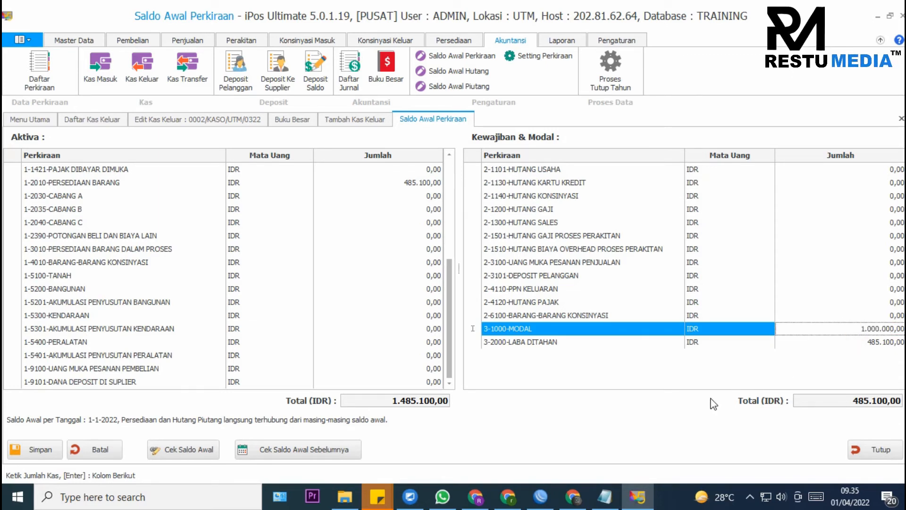
{"action": "left_click", "coordinate": [420, 315]}
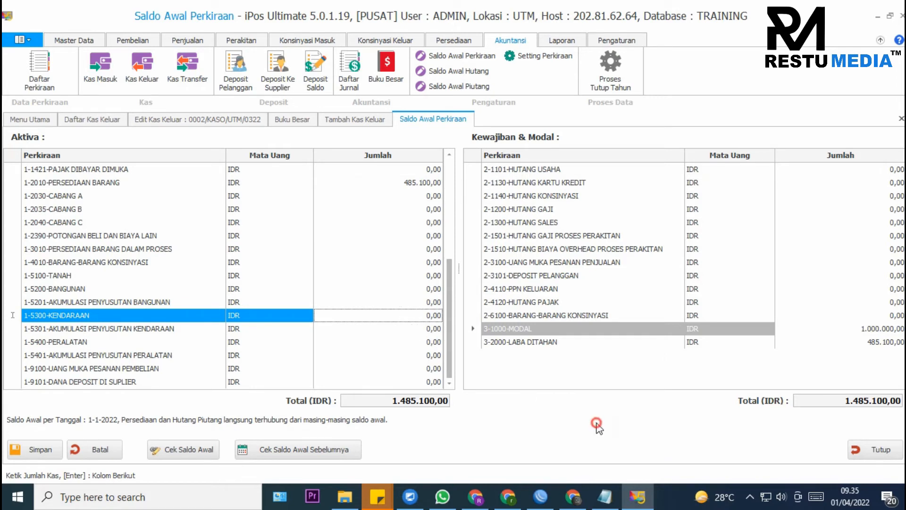
{"action": "left_click", "coordinate": [623, 376]}
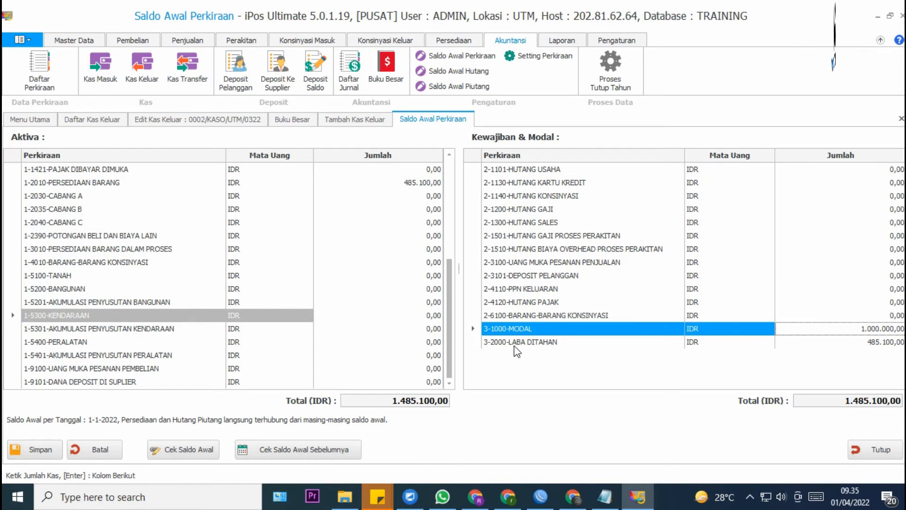
{"action": "left_click", "coordinate": [31, 450]}
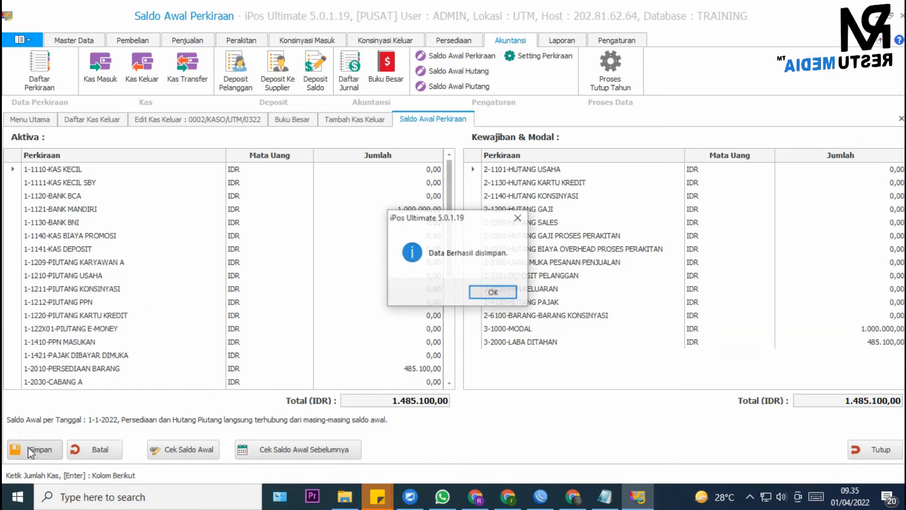
{"action": "left_click", "coordinate": [493, 290]}
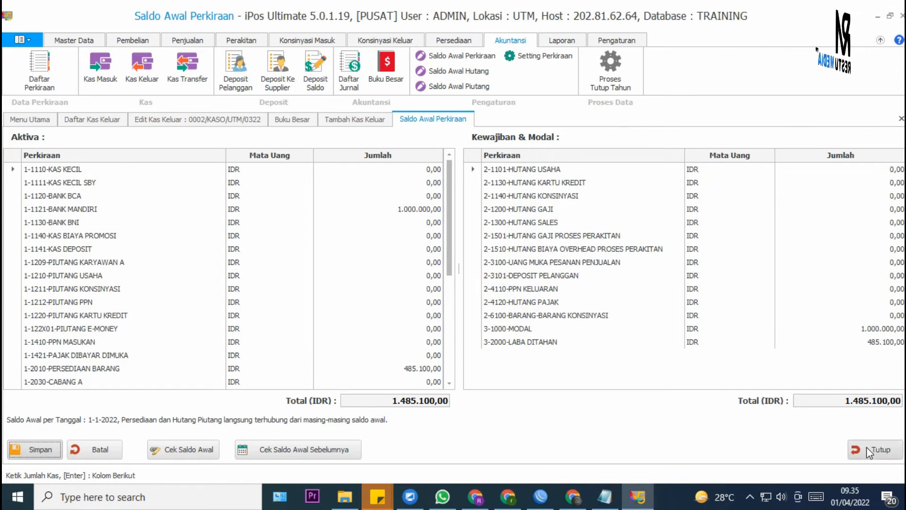
{"action": "left_click", "coordinate": [94, 197]}
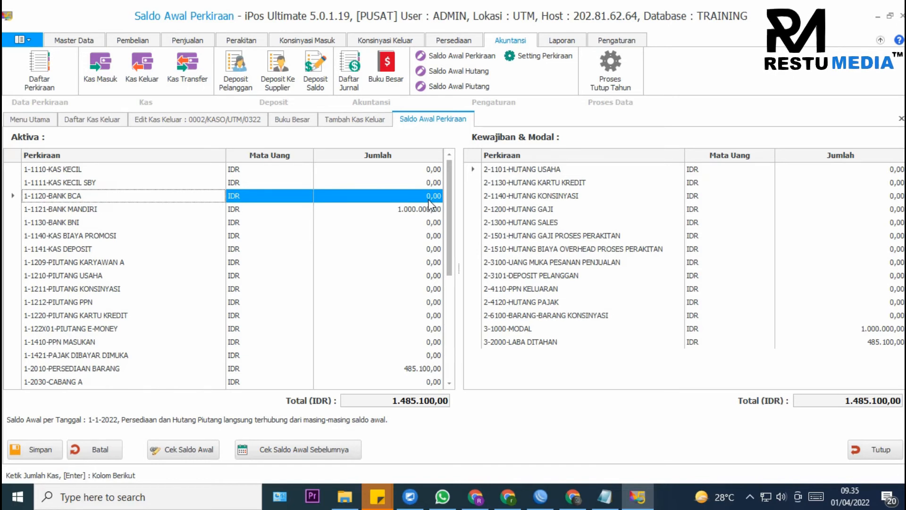
{"action": "left_click", "coordinate": [863, 454]}
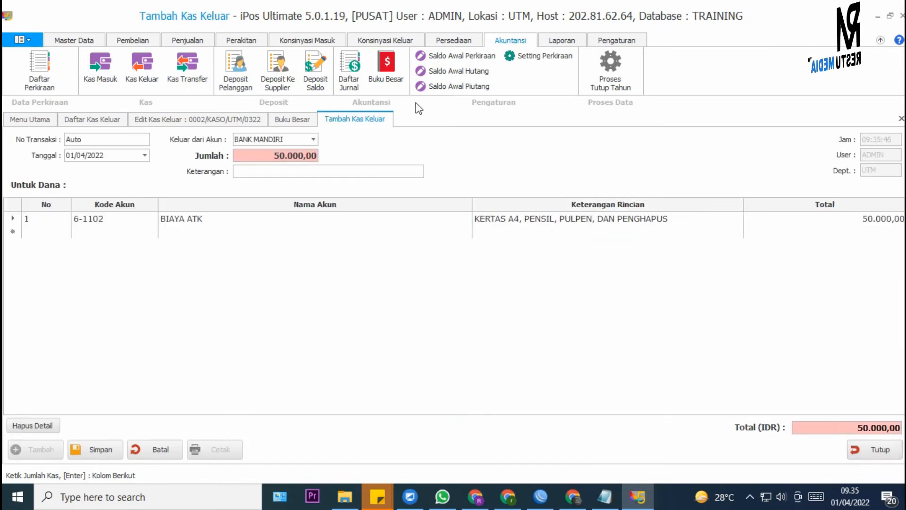
Process the Buku Besar ledger of 1-1120 BANK BCA for 01/04/2022 to 30/04/2022 and check its opening balance
{"action": "left_click", "coordinate": [390, 81]}
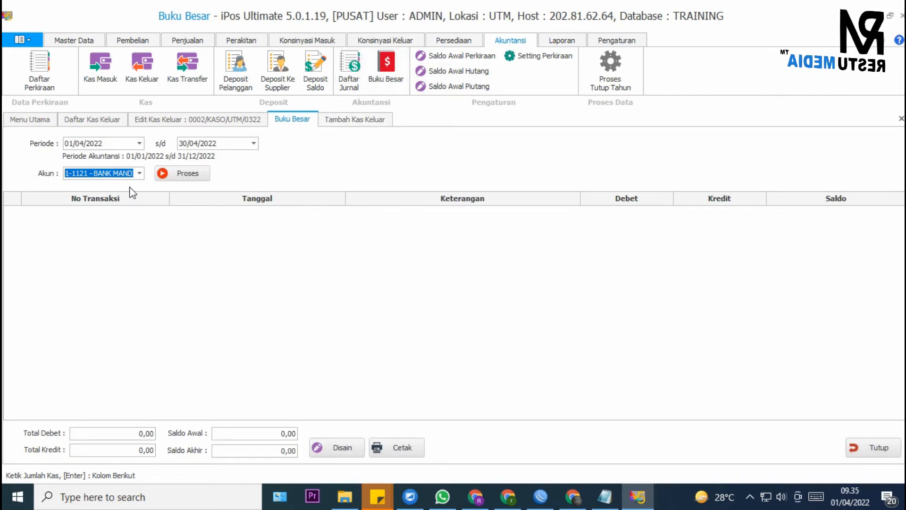
{"action": "left_click", "coordinate": [137, 175]}
{"action": "left_click", "coordinate": [137, 229]}
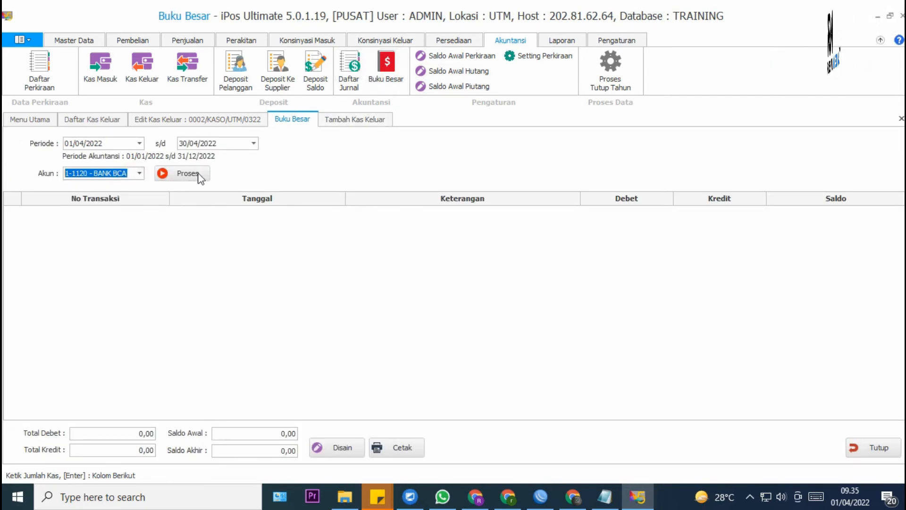
{"action": "left_click", "coordinate": [198, 174]}
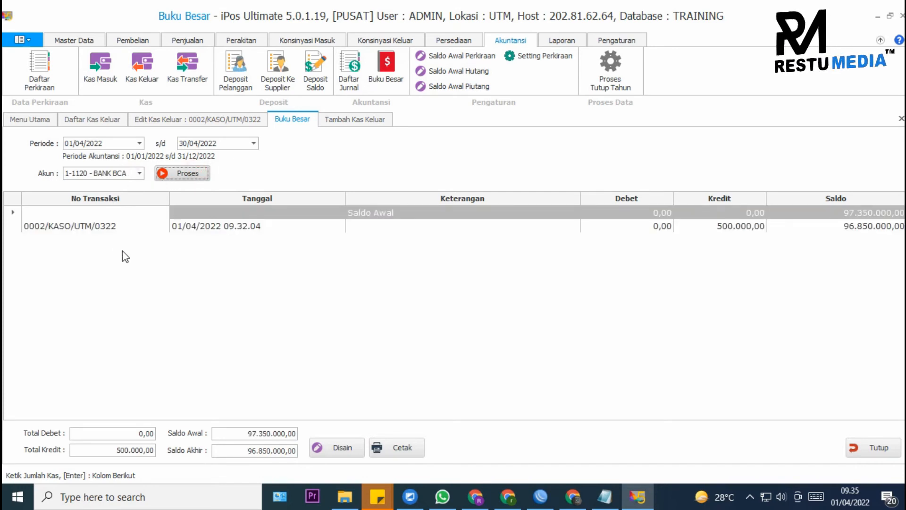
{"action": "left_click", "coordinate": [841, 214]}
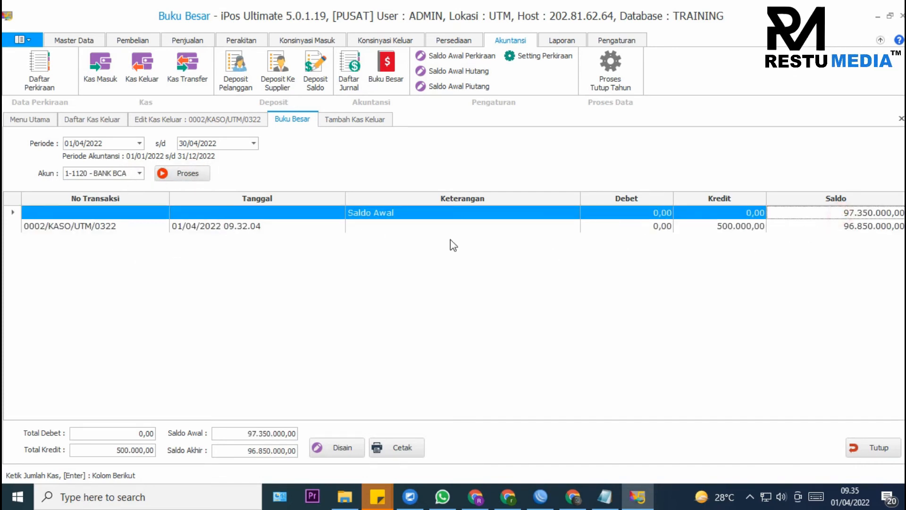
Try to process the BANK BCA ledger with the period starting on 01/12/2021
{"action": "left_click", "coordinate": [139, 145]}
{"action": "left_click", "coordinate": [72, 171]}
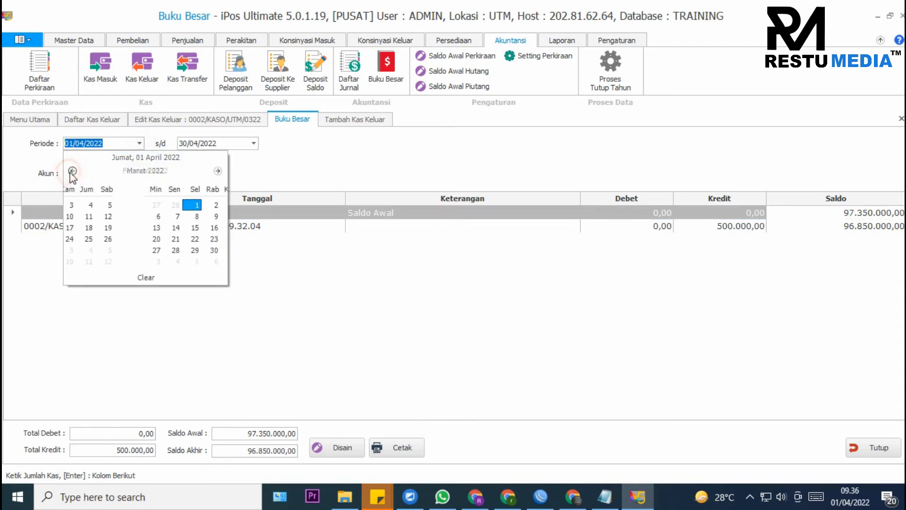
{"action": "left_click", "coordinate": [72, 171]}
{"action": "left_click", "coordinate": [72, 171]}
{"action": "left_click", "coordinate": [72, 172]}
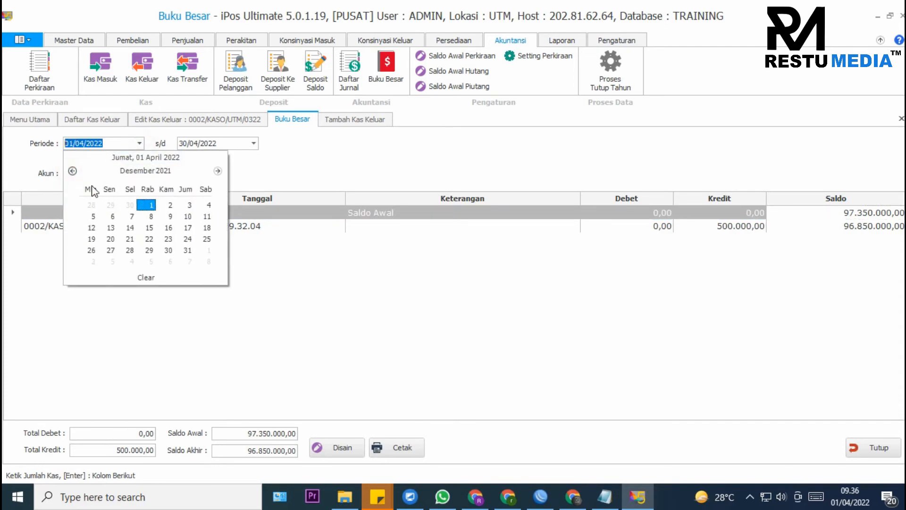
{"action": "left_click", "coordinate": [148, 206]}
{"action": "left_click", "coordinate": [182, 174]}
{"action": "left_click", "coordinate": [550, 291]}
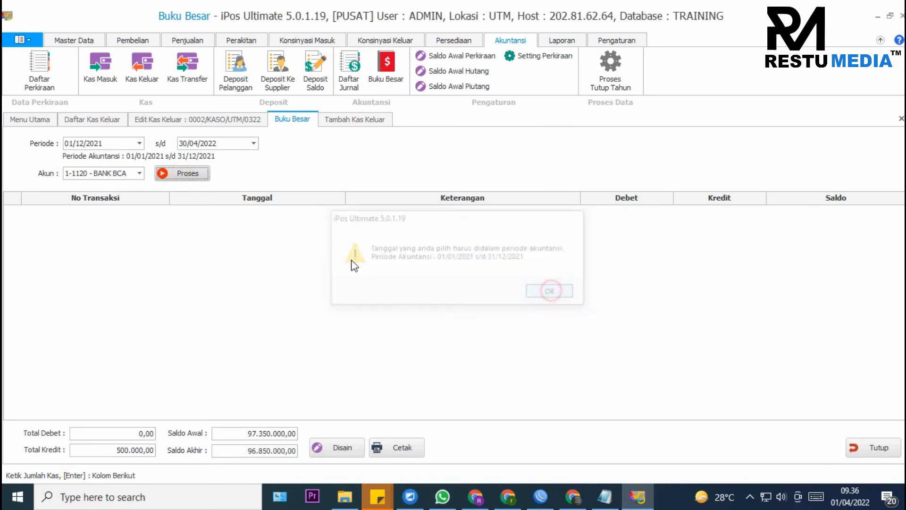
Set the ledger period's start date to 01/12/2022 and process BANK BCA again to inspect its Saldo Awal row
{"action": "left_click", "coordinate": [115, 145]}
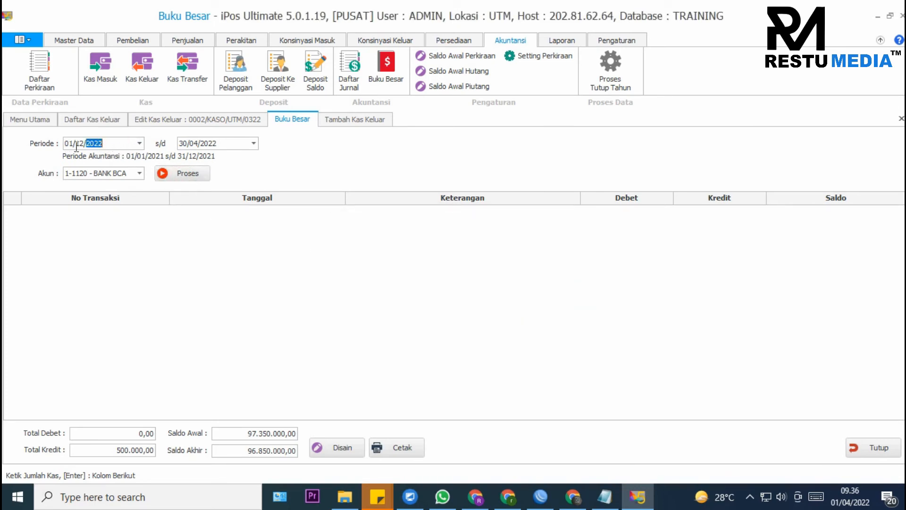
{"action": "left_click", "coordinate": [188, 174]}
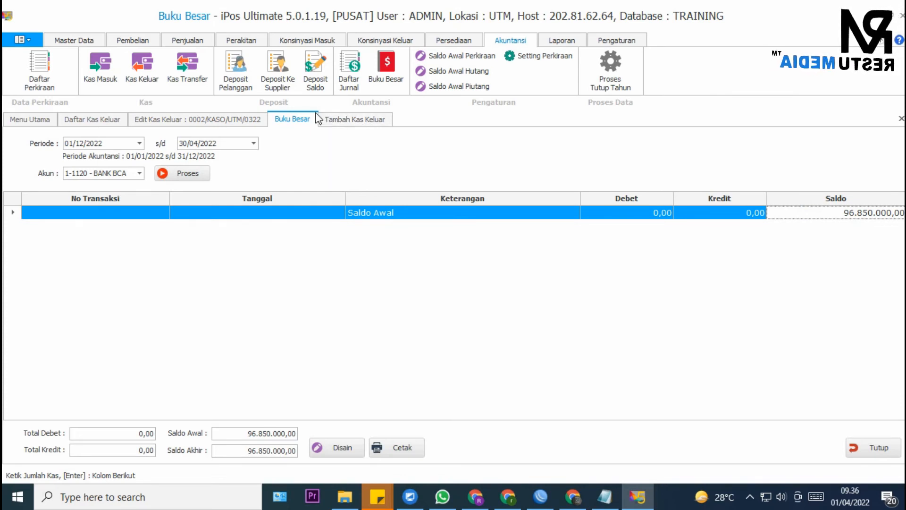
{"action": "left_click", "coordinate": [365, 214]}
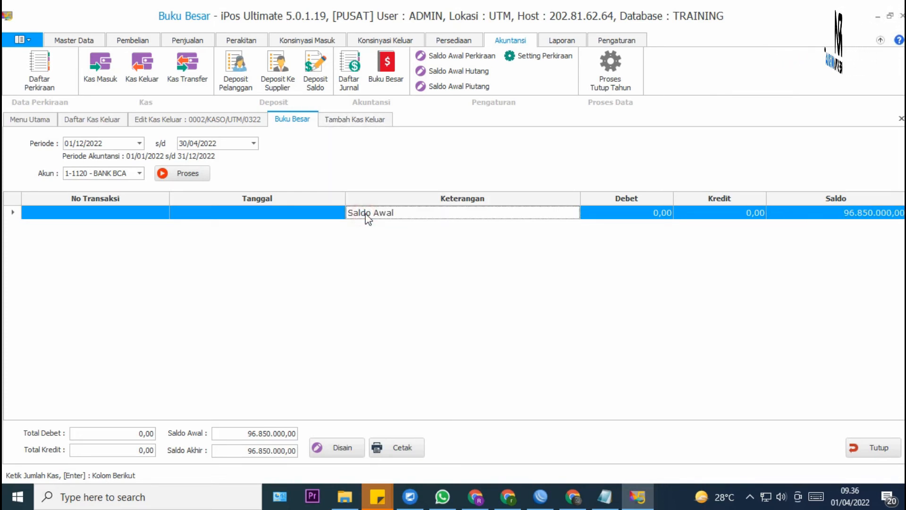
Review the Aktiva opening balances in Saldo Awal Perkiraan and close the form
{"action": "left_click", "coordinate": [455, 56]}
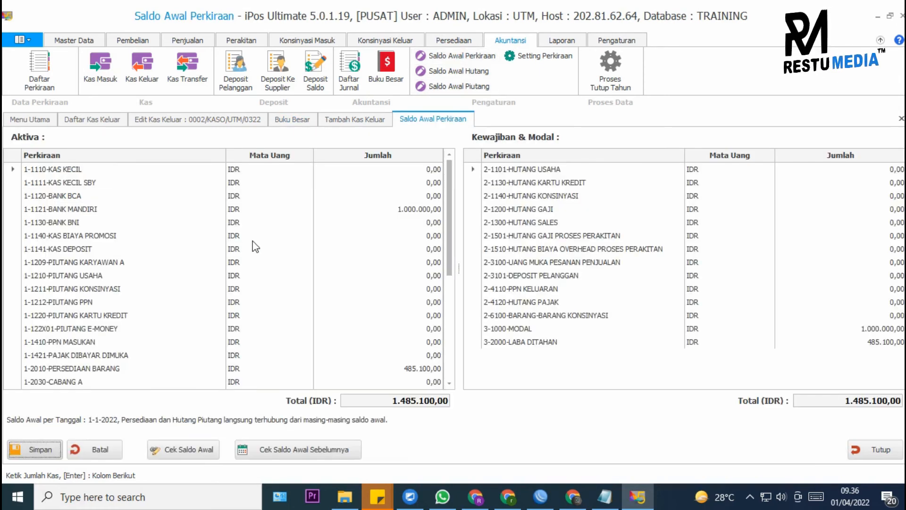
{"action": "scroll", "coordinate": [334, 257], "scroll_direction": "down", "scroll_amount": 1}
{"action": "scroll", "coordinate": [333, 257], "scroll_direction": "up", "scroll_amount": 1}
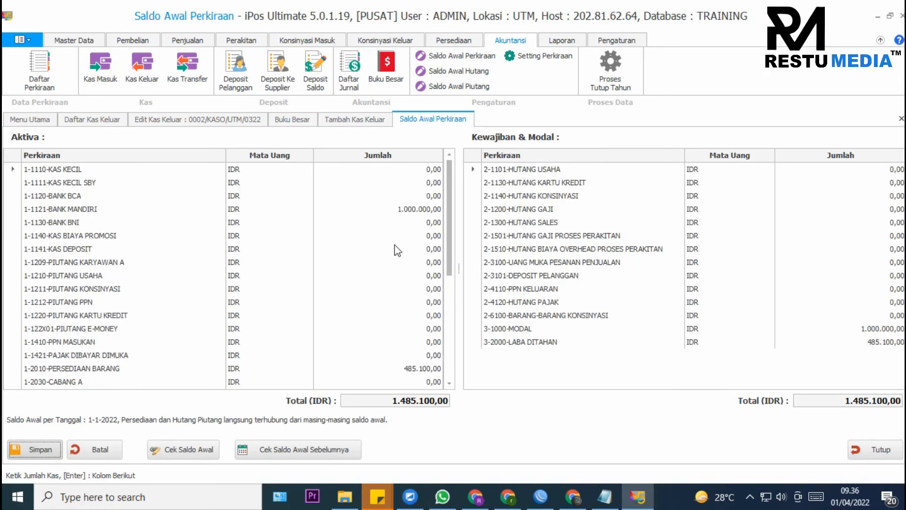
{"action": "left_click", "coordinate": [854, 449]}
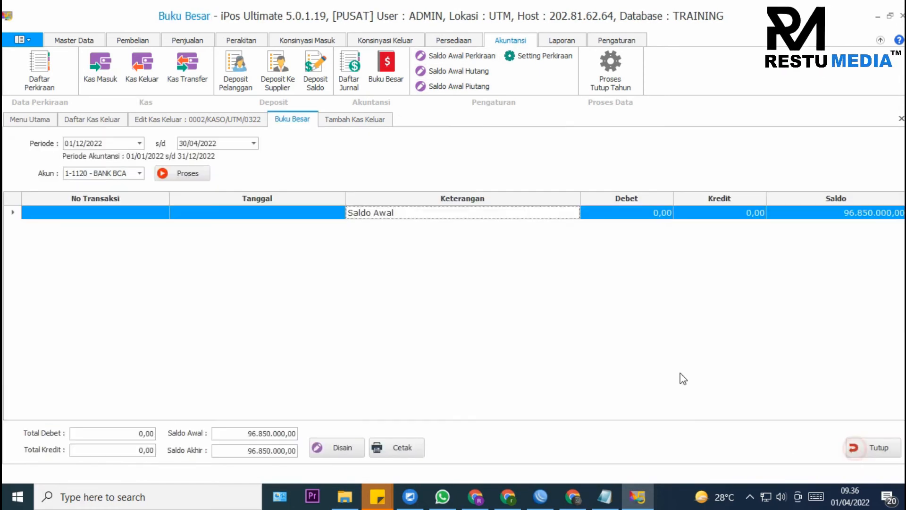
Return to the unsaved BIAYA ATK cash-out paid from BANK MANDIRI and save the transaction
{"action": "left_click", "coordinate": [120, 121]}
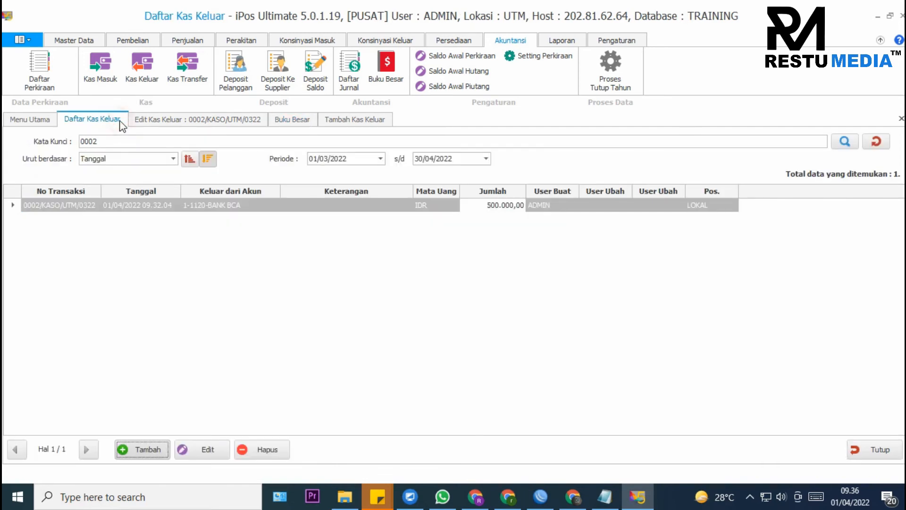
{"action": "left_click", "coordinate": [355, 119]}
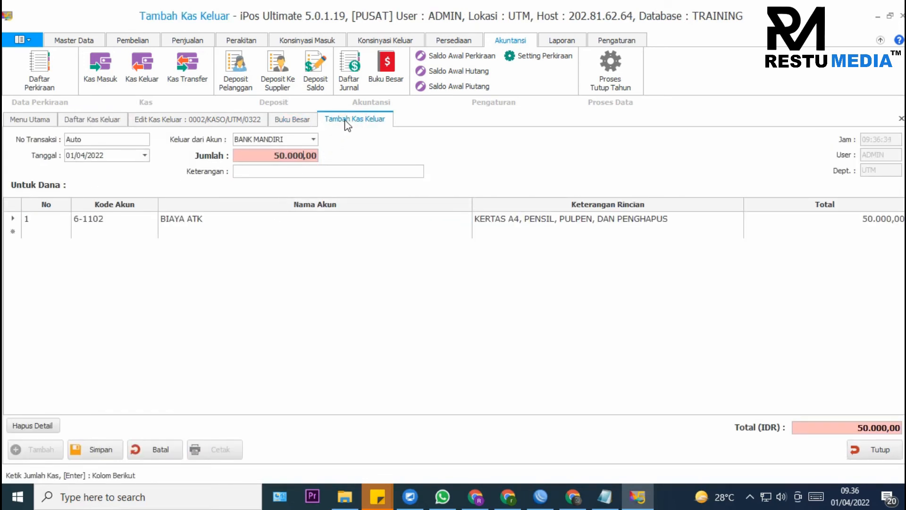
{"action": "left_click", "coordinate": [114, 456]}
{"action": "left_click", "coordinate": [547, 293]}
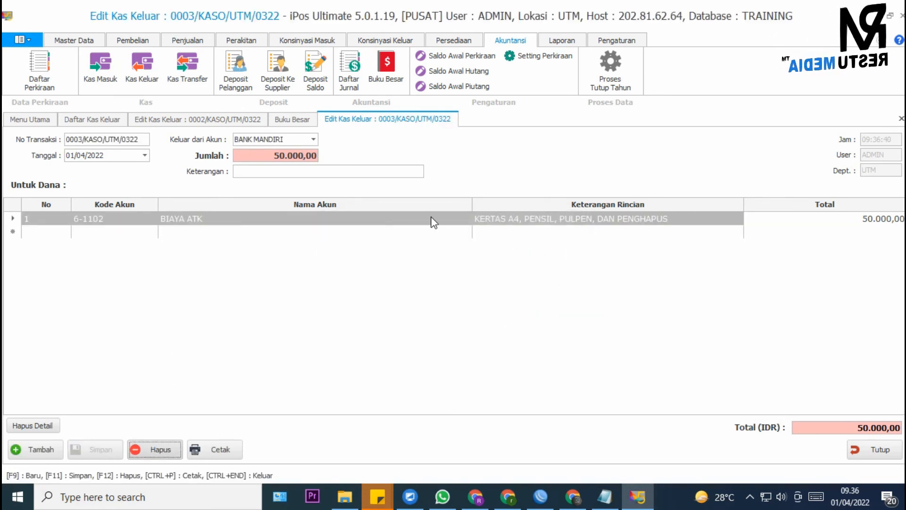
Process the open Buku Besar ledger for account 1-1121 BANK MANDIRI, keeping the existing period
{"action": "left_click", "coordinate": [286, 119]}
{"action": "left_click", "coordinate": [139, 173]}
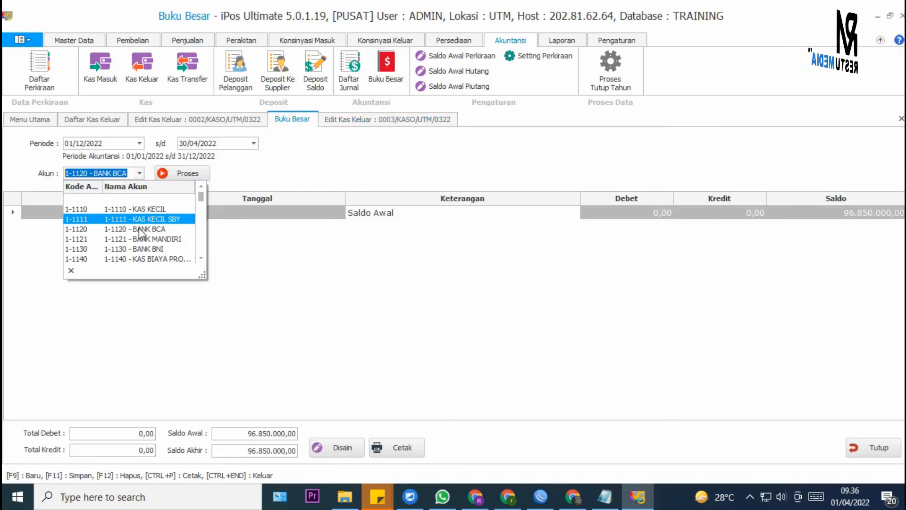
{"action": "left_click", "coordinate": [144, 230]}
{"action": "left_click", "coordinate": [182, 176]}
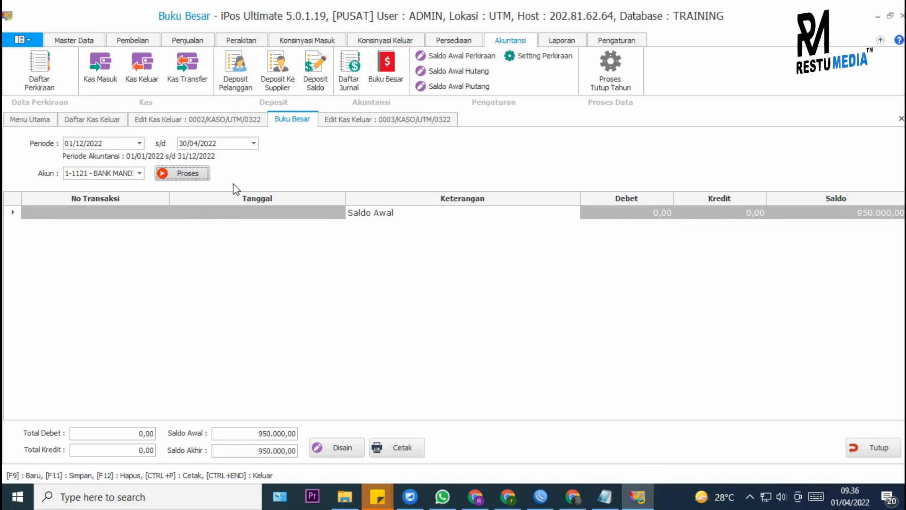
{"action": "left_click", "coordinate": [209, 177]}
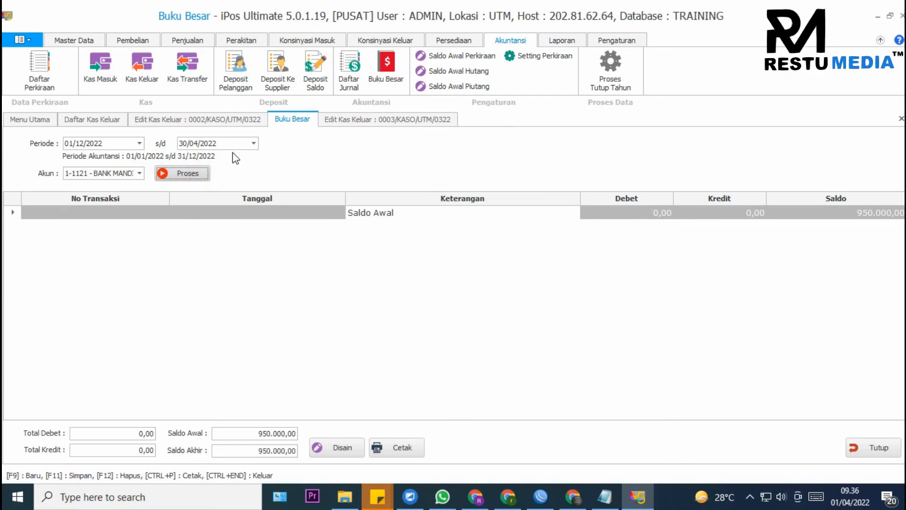
Close both cash-out transaction forms, the Buku Besar ledger and the cash-out list, leaving only Menu Utama
{"action": "left_click", "coordinate": [331, 119]}
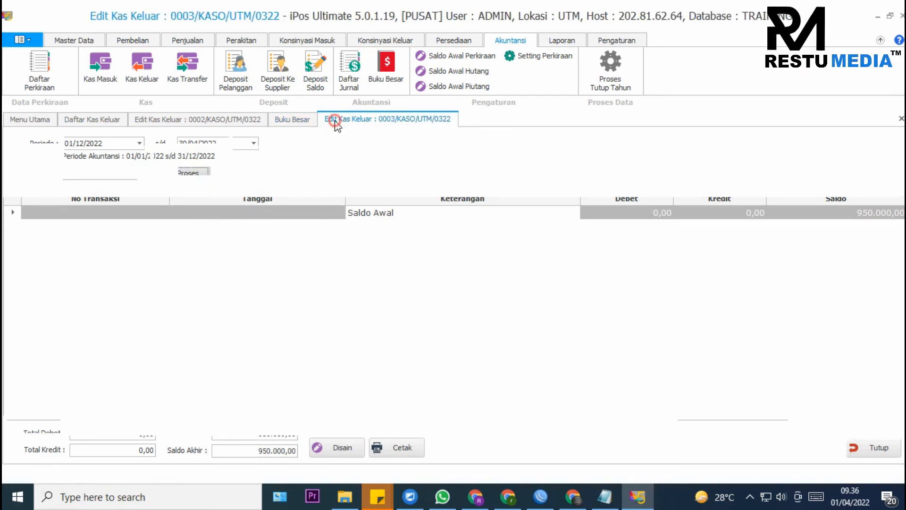
{"action": "left_click", "coordinate": [849, 446]}
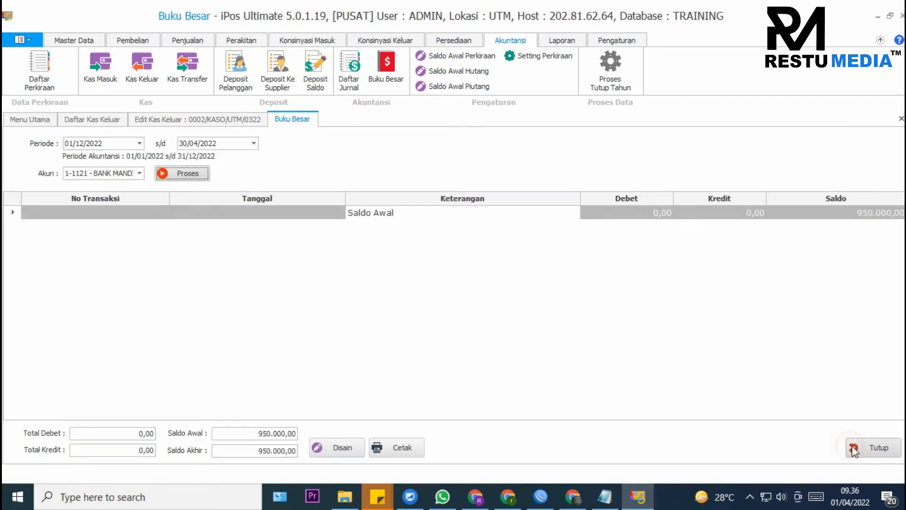
{"action": "left_click", "coordinate": [852, 447]}
{"action": "left_click", "coordinate": [855, 449]}
{"action": "left_click", "coordinate": [857, 450]}
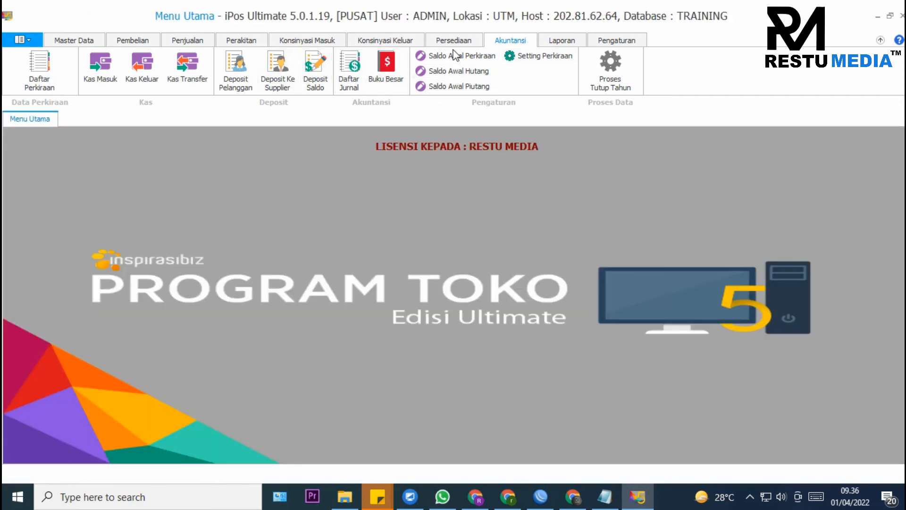
Process a new Buku Besar for 1-1121 BANK MANDIRI from 01/04/2022 to 30/04/2022 and examine the cash-out's credit and remaining balance
{"action": "left_click", "coordinate": [387, 75]}
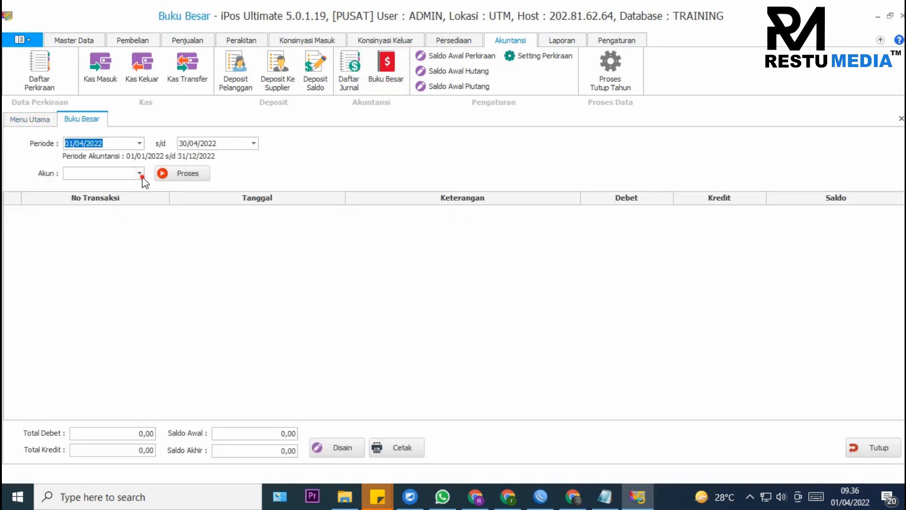
{"action": "left_click", "coordinate": [140, 174]}
{"action": "left_click", "coordinate": [165, 241]}
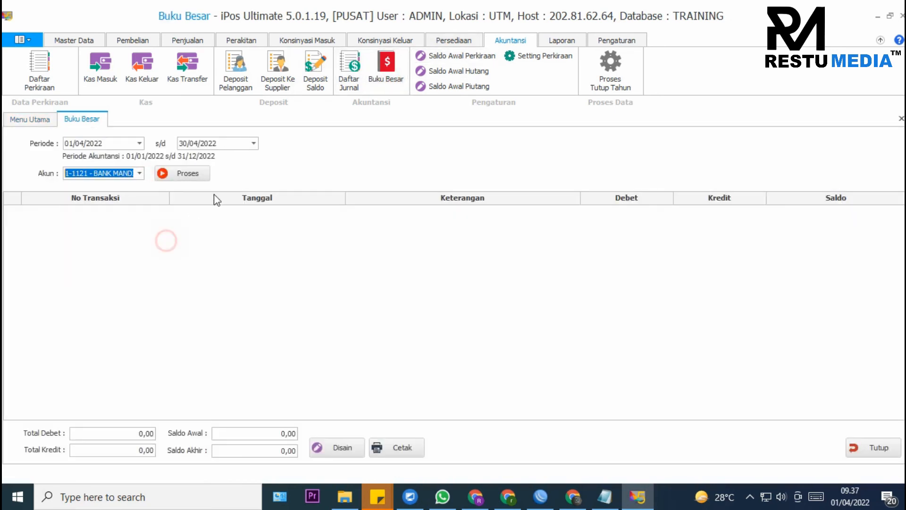
{"action": "left_click", "coordinate": [189, 178]}
{"action": "left_click", "coordinate": [725, 229]}
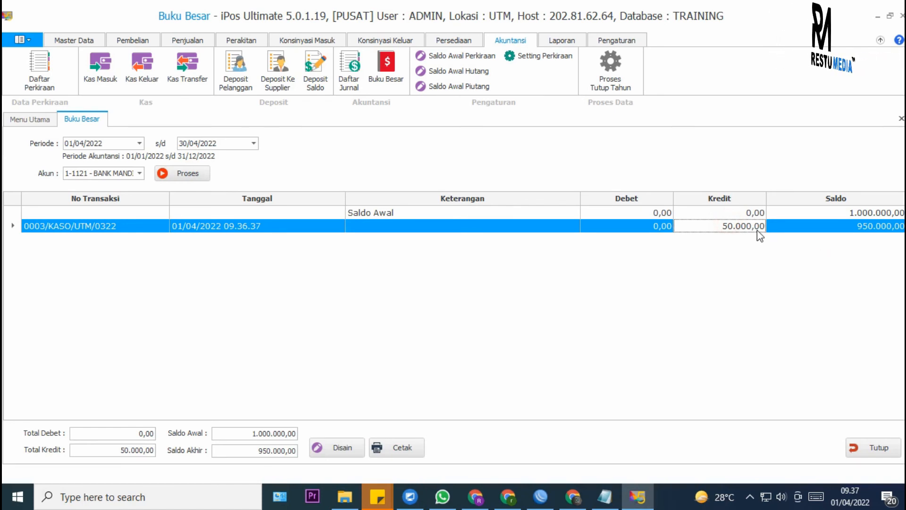
{"action": "left_click", "coordinate": [735, 228]}
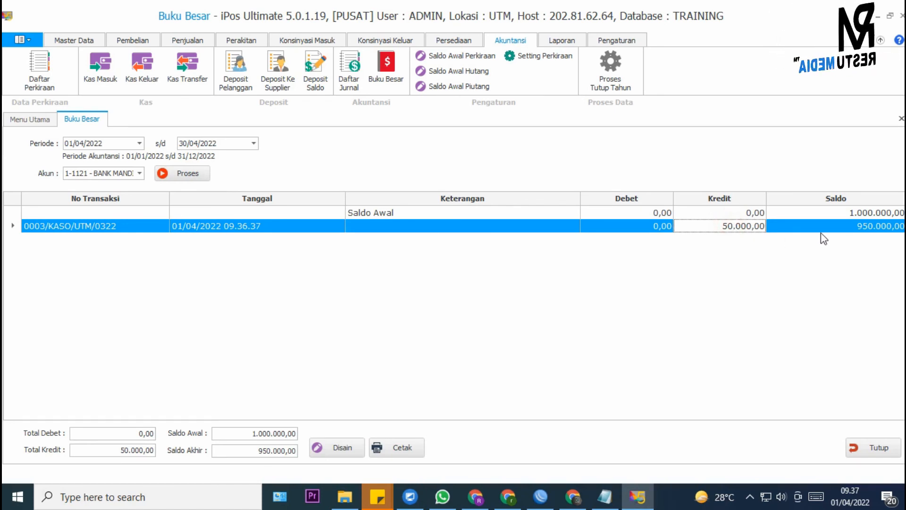
{"action": "left_click", "coordinate": [727, 231]}
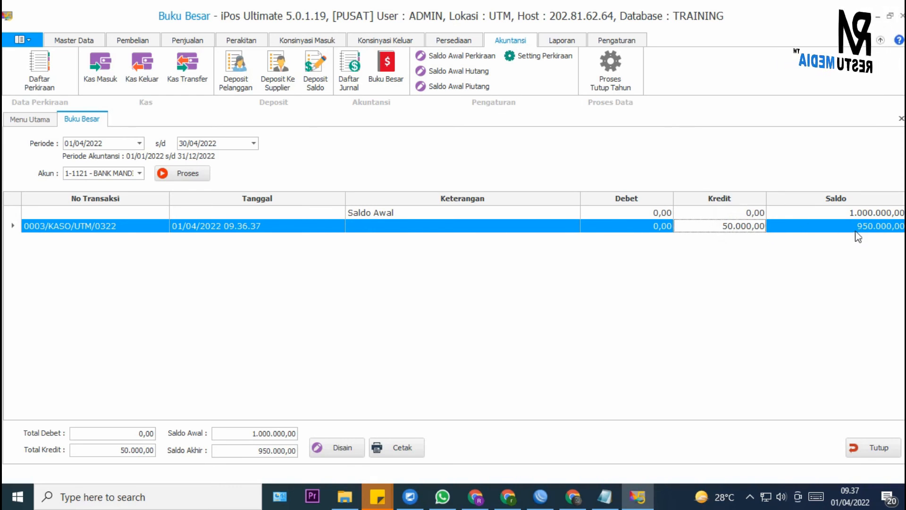
{"action": "left_click", "coordinate": [866, 237]}
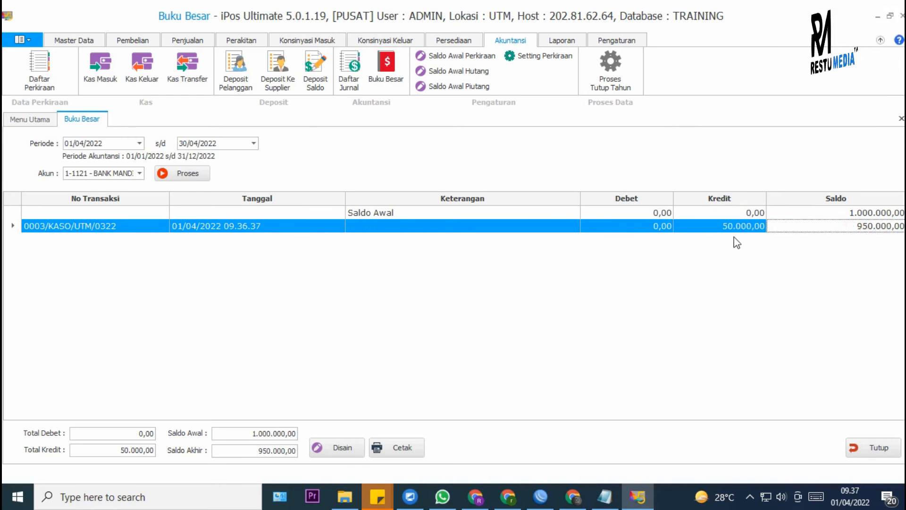